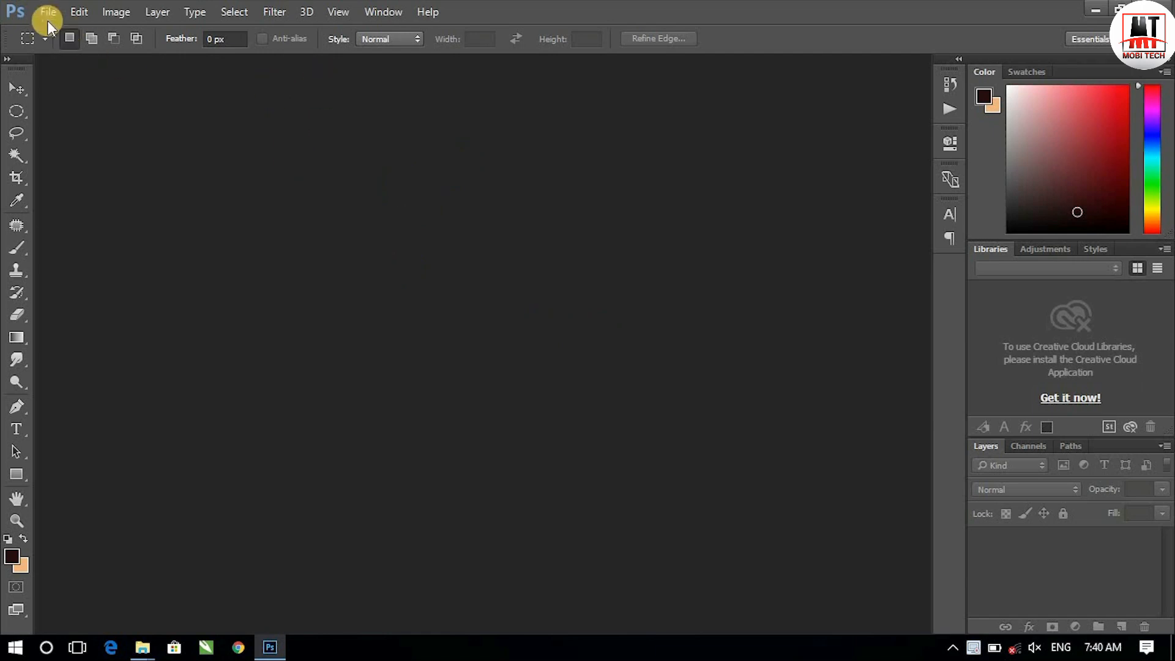
Step: Open the image IMG_20200219_202958.jpg from the Desktop
{"action": "left_click", "coordinate": [46, 11]}
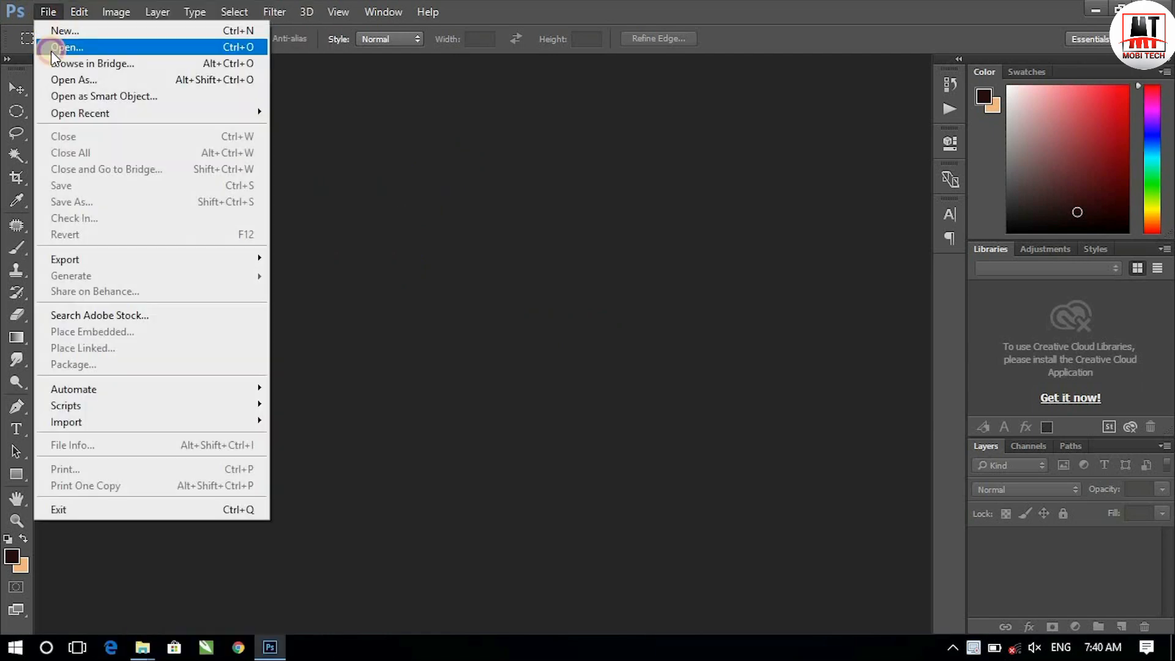
{"action": "left_click", "coordinate": [50, 51]}
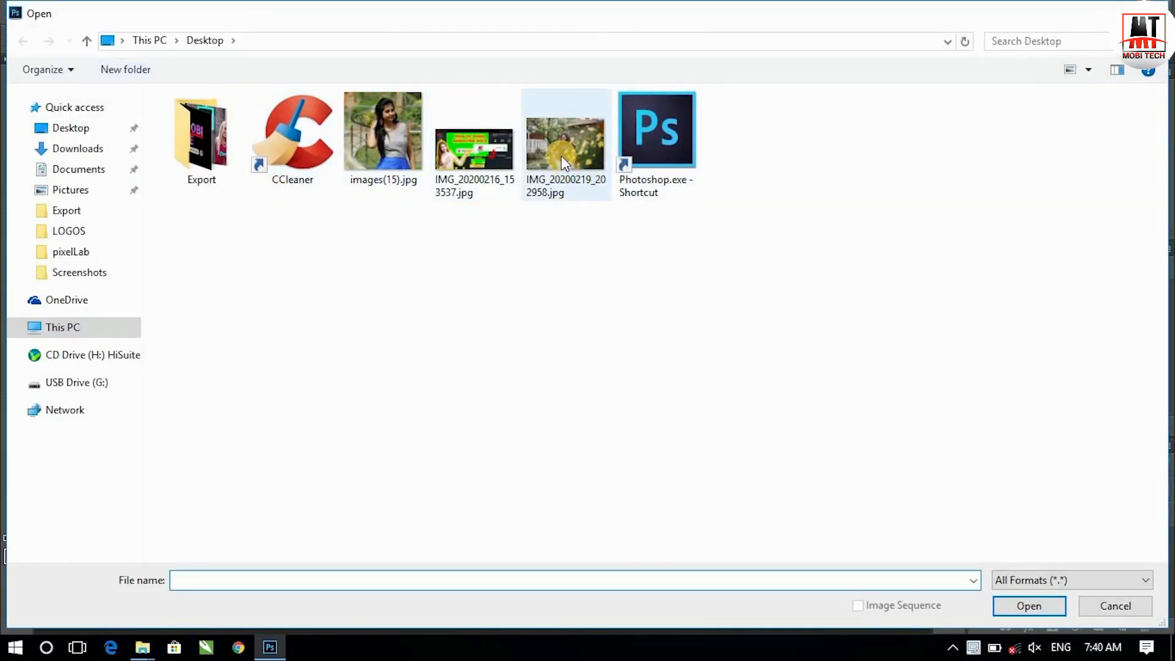
{"action": "double_click", "coordinate": [564, 142]}
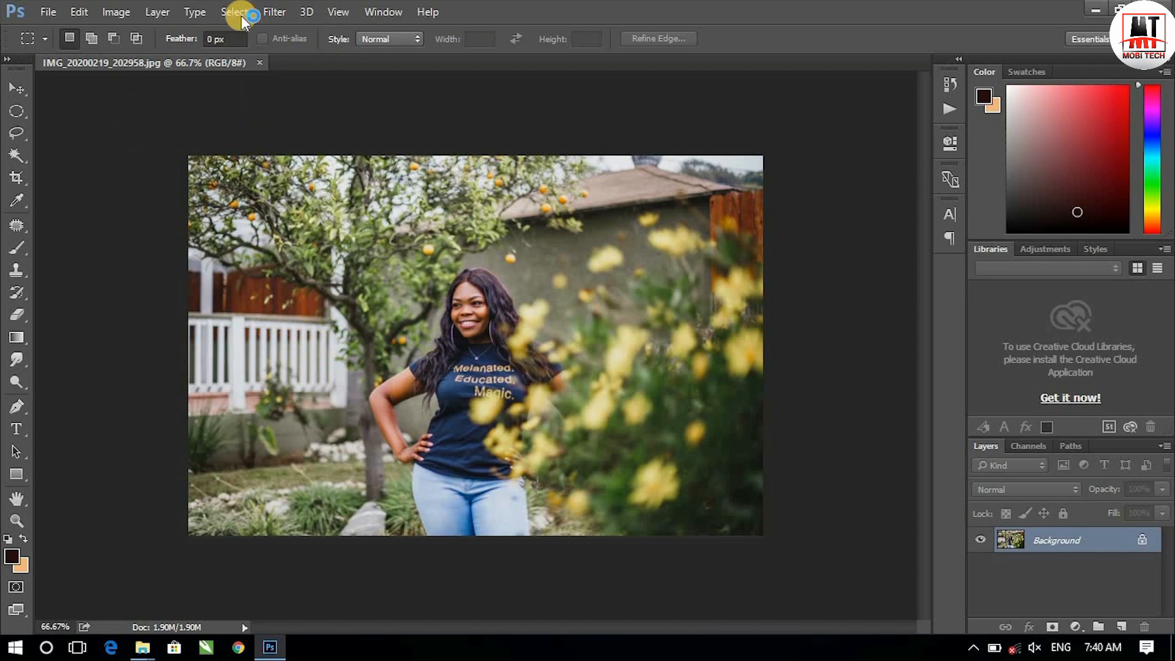
Step: Start the Camera Raw Filter on the photo and set its white balance to Tint -15 and Temperature -14
{"action": "left_click", "coordinate": [269, 12]}
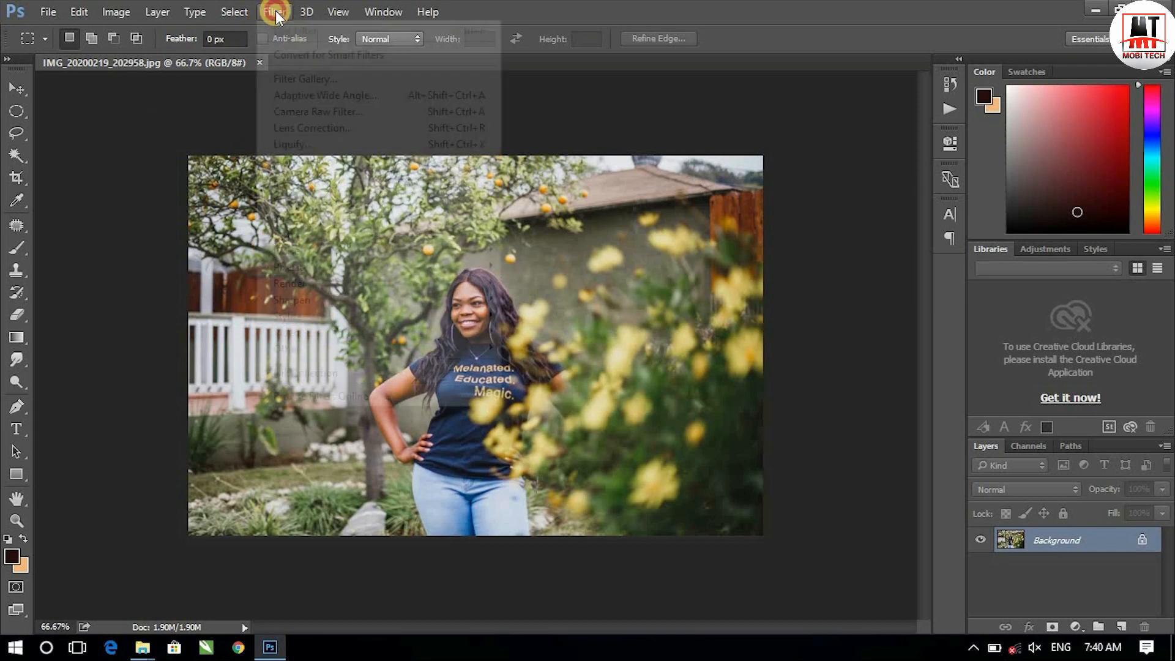
{"action": "left_click", "coordinate": [310, 108]}
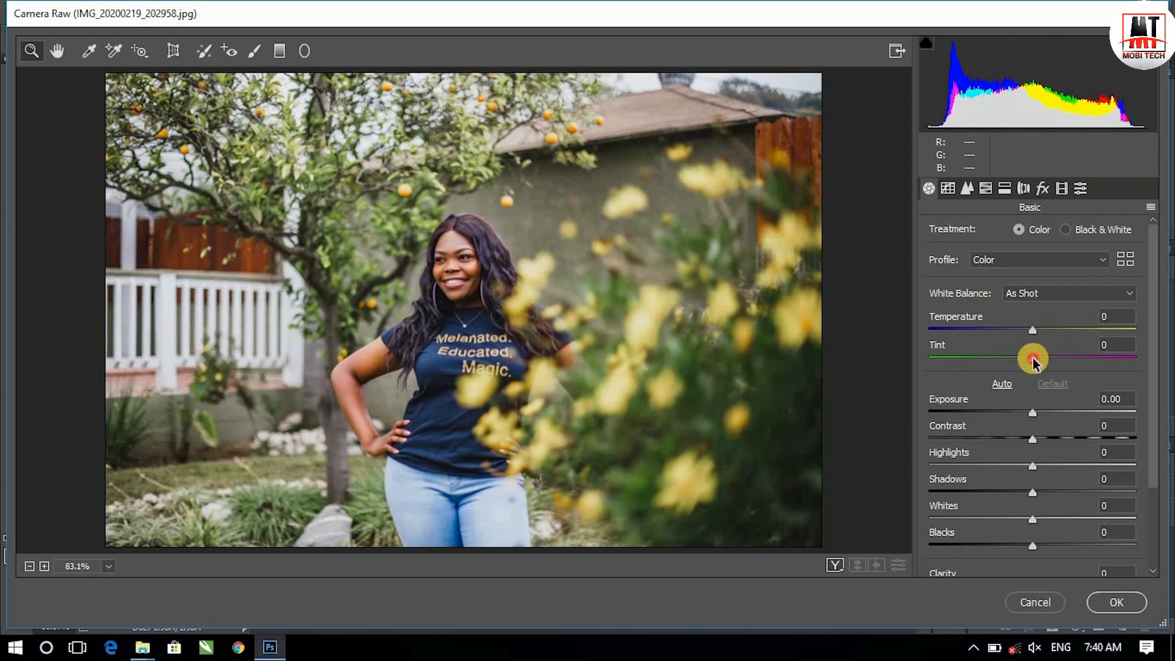
{"action": "left_click_drag", "start_coordinate": [1033, 365], "coordinate": [1019, 373]}
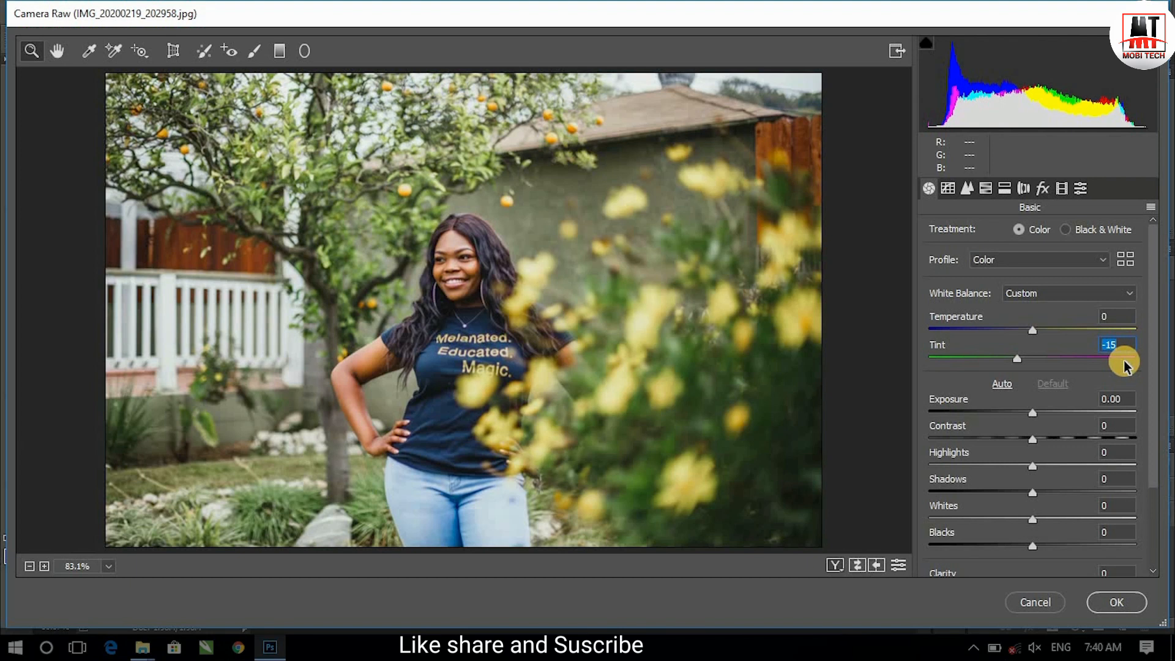
{"action": "left_click_drag", "start_coordinate": [1033, 329], "coordinate": [1018, 334]}
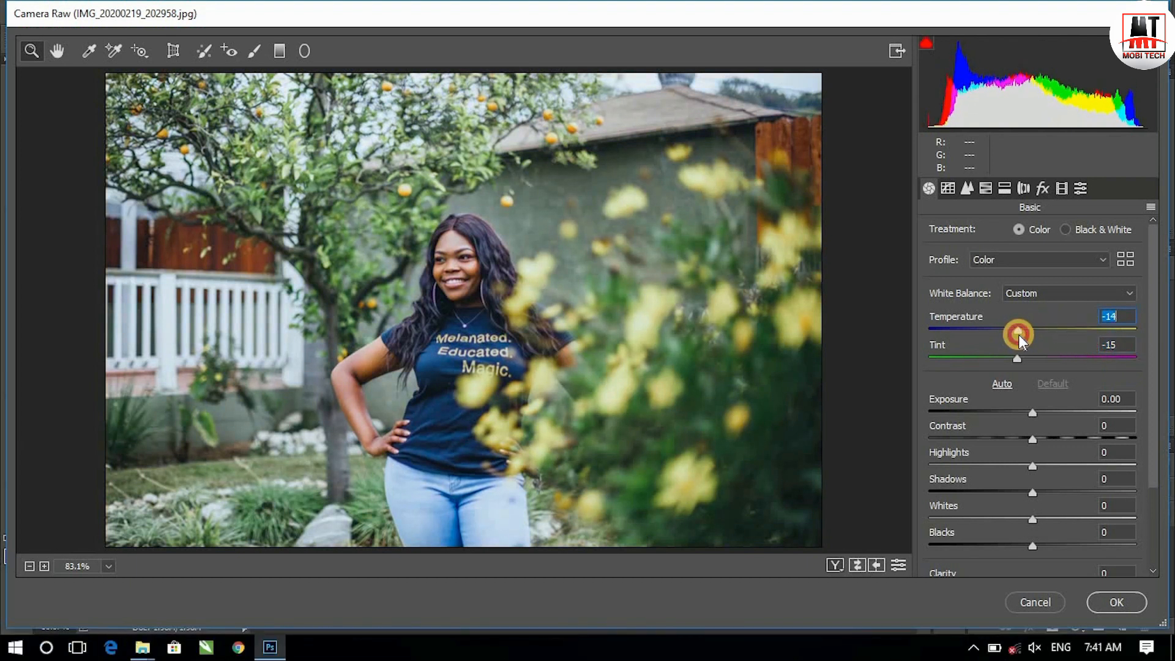
Step: Set the basic tone values to Contrast -15, Highlights -100, Shadows +54 and Blacks -66
{"action": "left_click", "coordinate": [1032, 440]}
{"action": "left_click_drag", "start_coordinate": [1030, 441], "coordinate": [874, 469]}
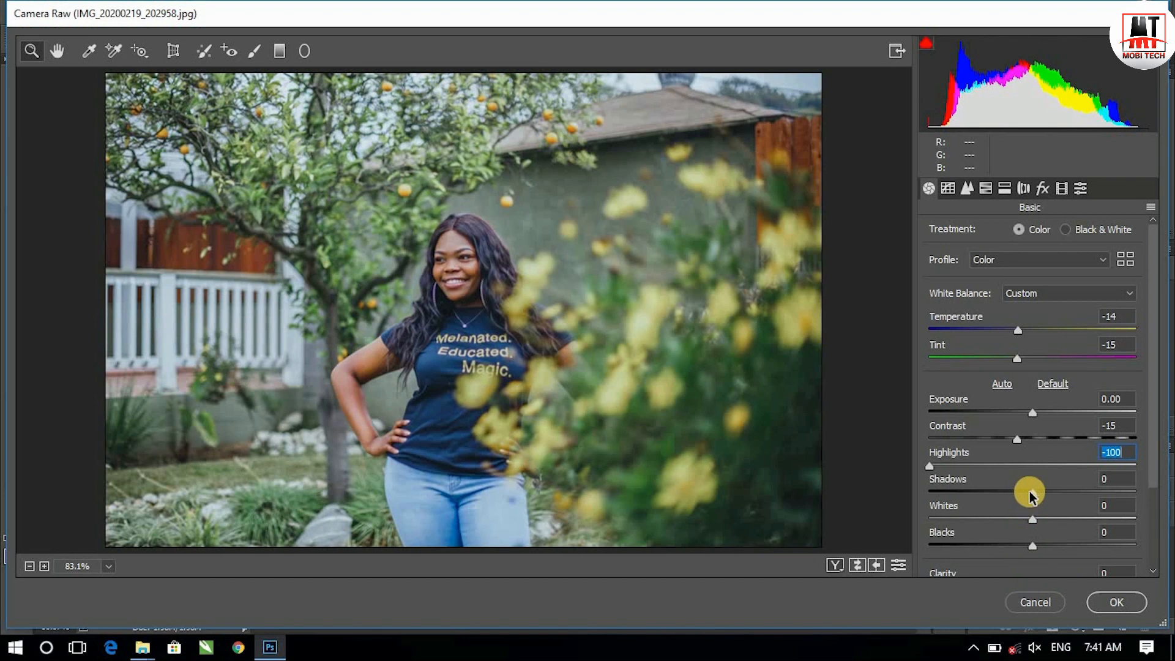
{"action": "left_click_drag", "start_coordinate": [1029, 492], "coordinate": [1088, 511]}
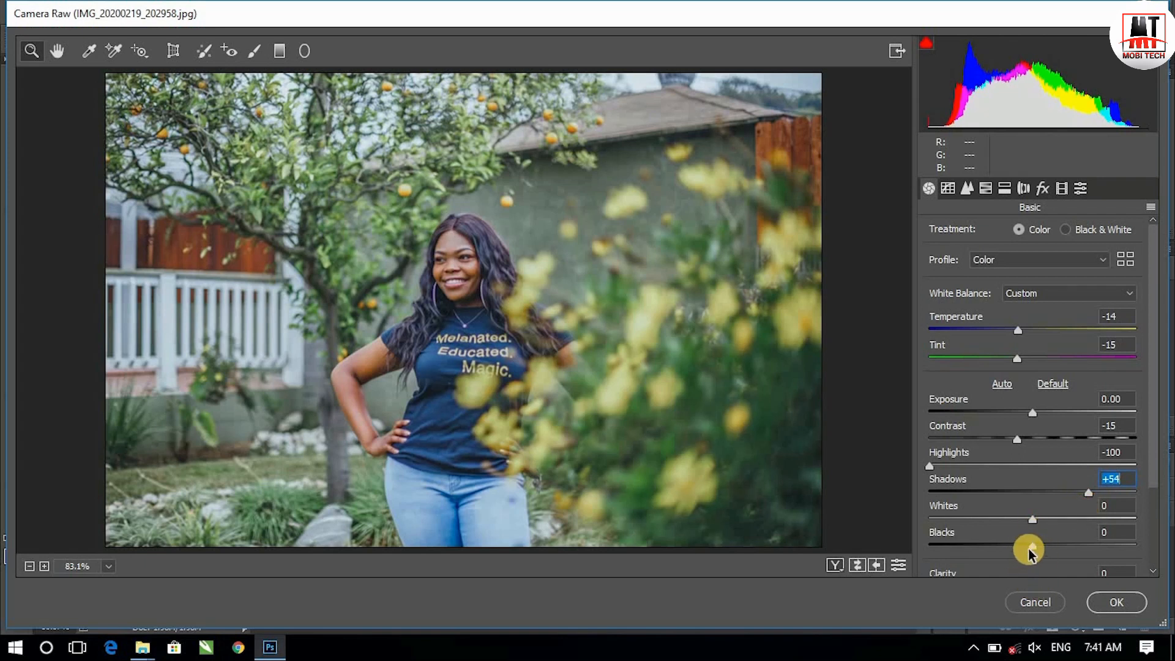
{"action": "left_click_drag", "start_coordinate": [1029, 546], "coordinate": [967, 563]}
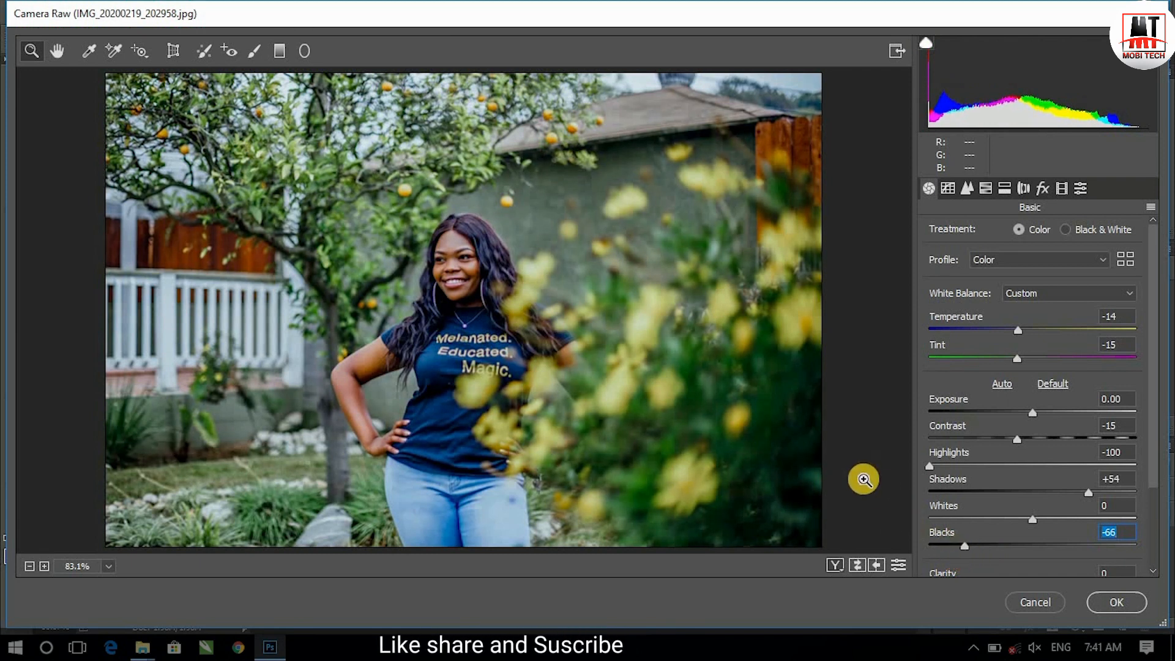
Step: Raise the photo's Clarity to +36 in the basic adjustments
{"action": "scroll", "coordinate": [973, 478], "scroll_direction": "down", "scroll_amount": 1}
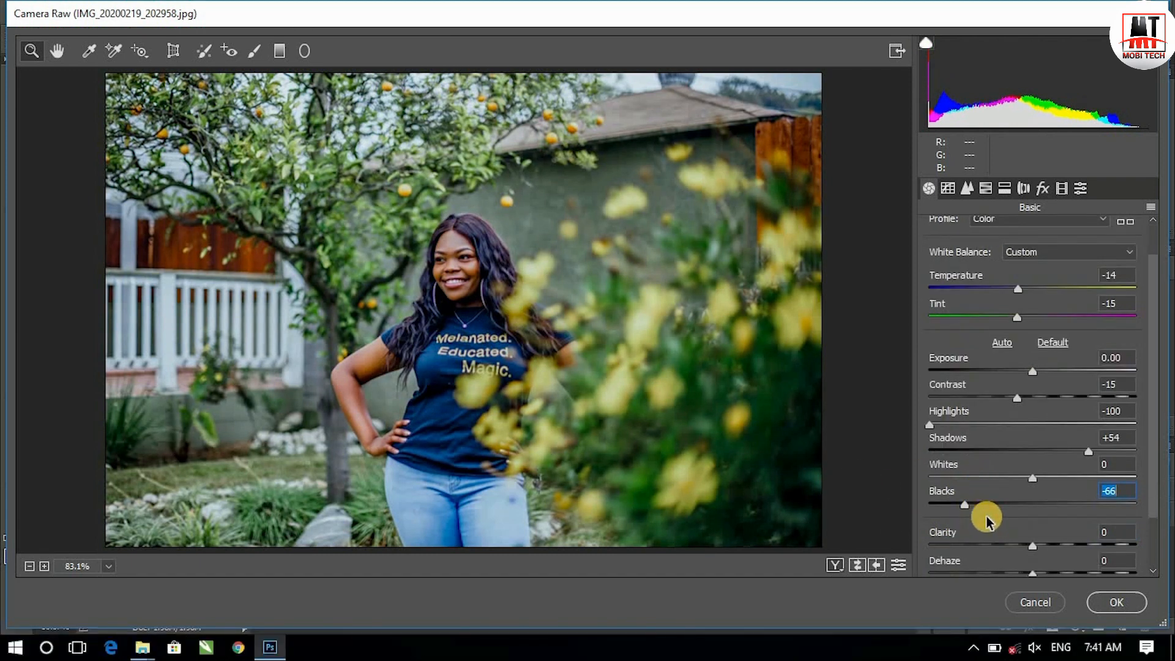
{"action": "scroll", "coordinate": [1029, 535], "scroll_direction": "down", "scroll_amount": 1}
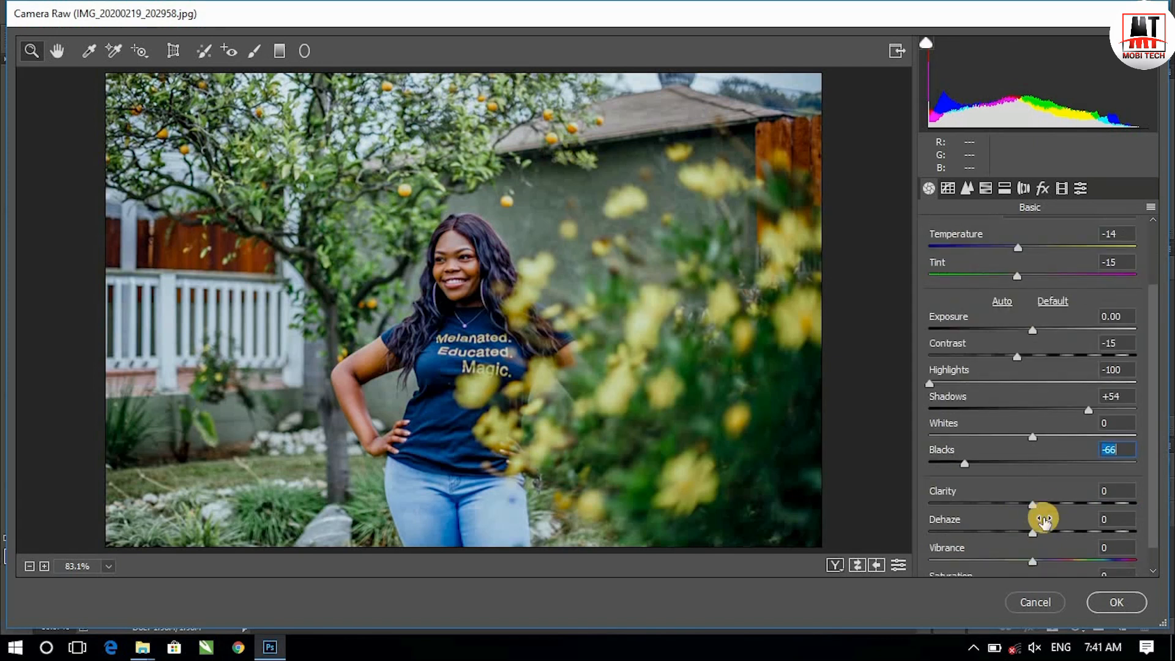
{"action": "left_click_drag", "start_coordinate": [1037, 506], "coordinate": [1070, 512]}
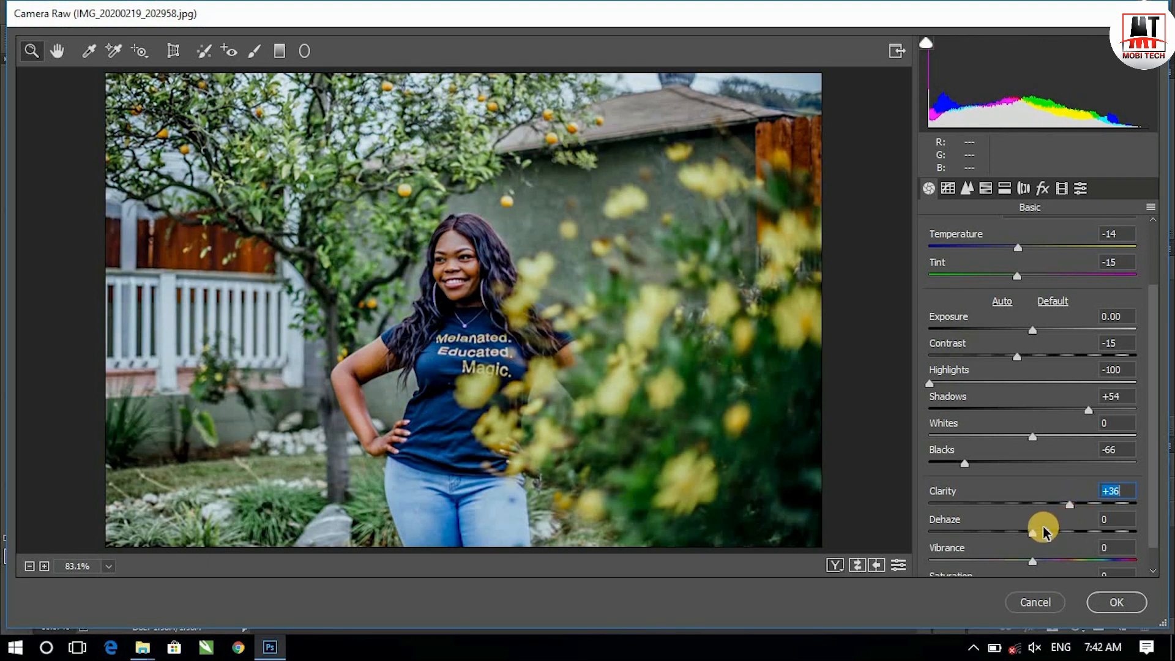
{"action": "scroll", "coordinate": [1091, 526], "scroll_direction": "down", "scroll_amount": 1}
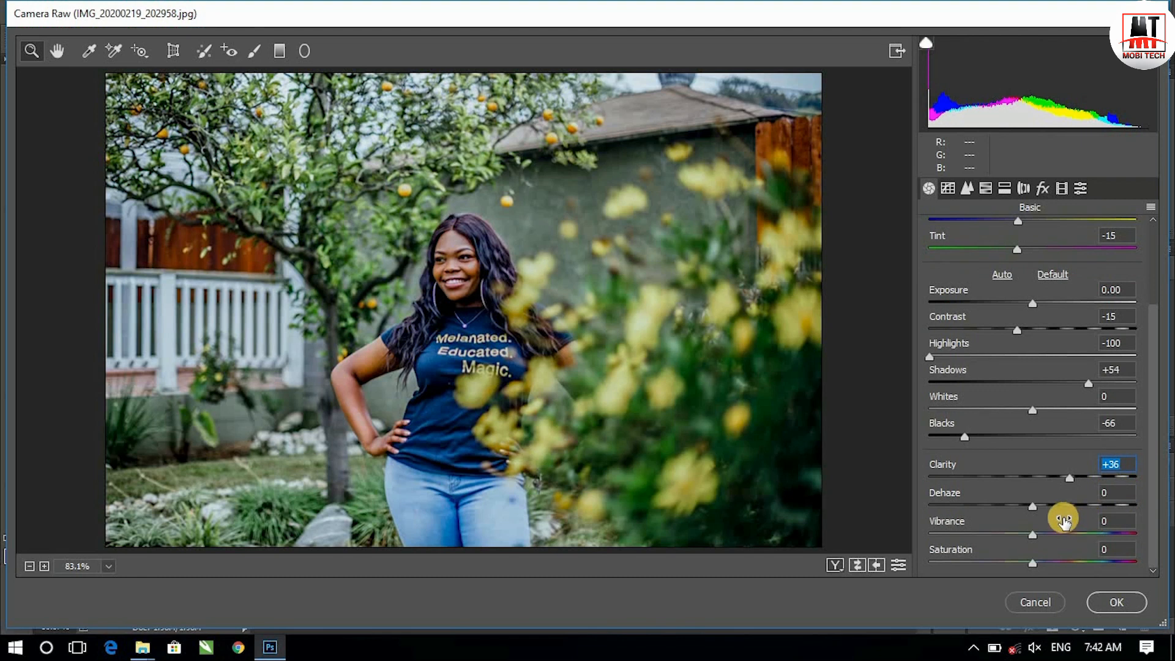
Step: In the HSL adjustments, set the hue of Oranges to -5, Yellows to -37 and Greens to -100
{"action": "left_click", "coordinate": [966, 190]}
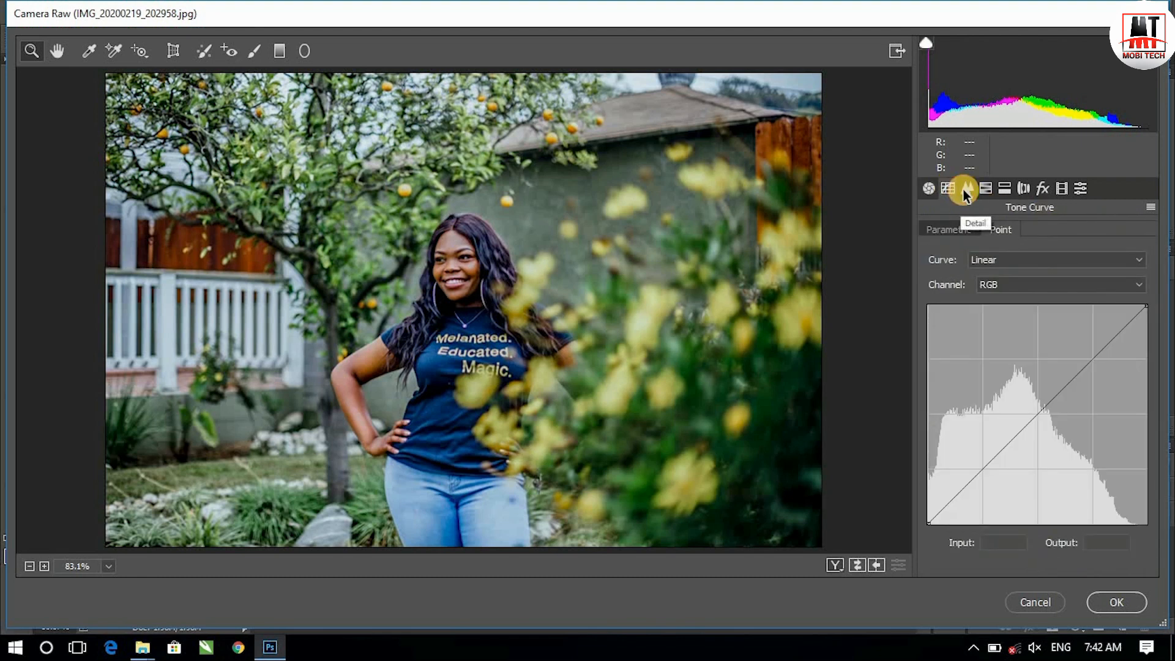
{"action": "left_click", "coordinate": [965, 190]}
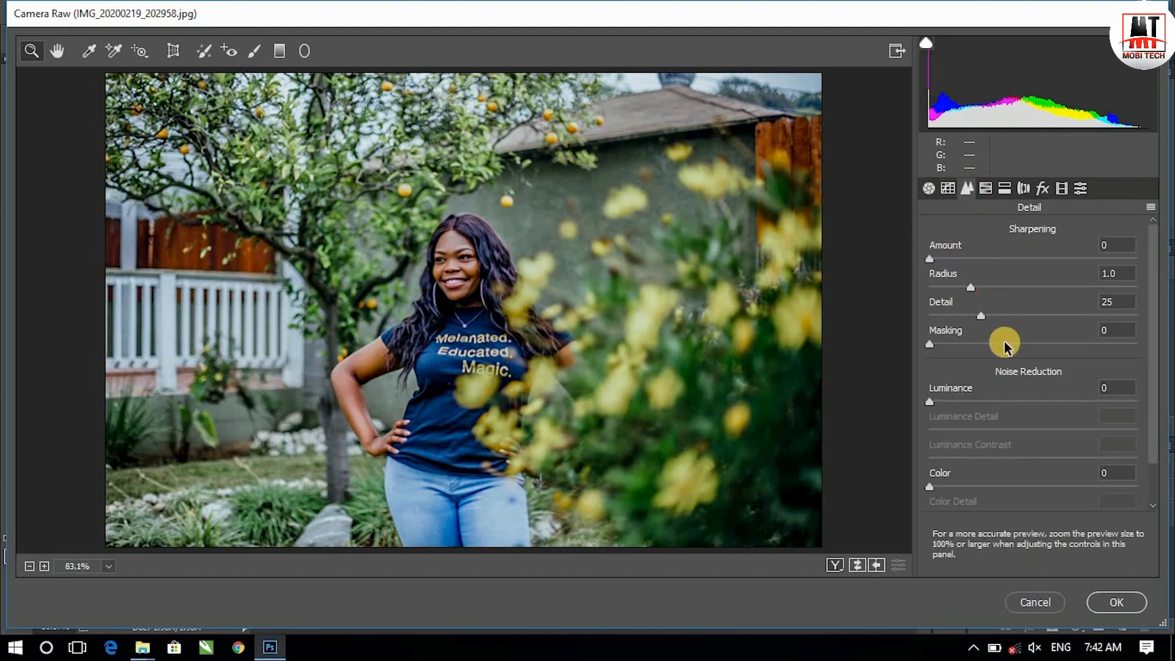
{"action": "left_click", "coordinate": [987, 191]}
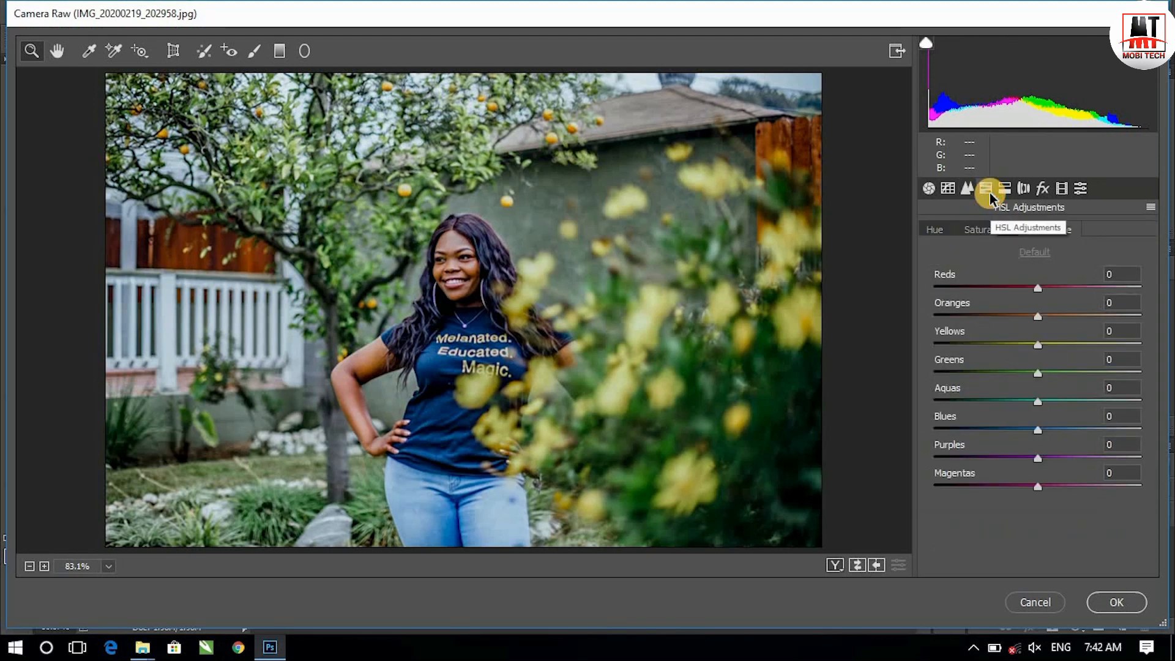
{"action": "left_click", "coordinate": [934, 230]}
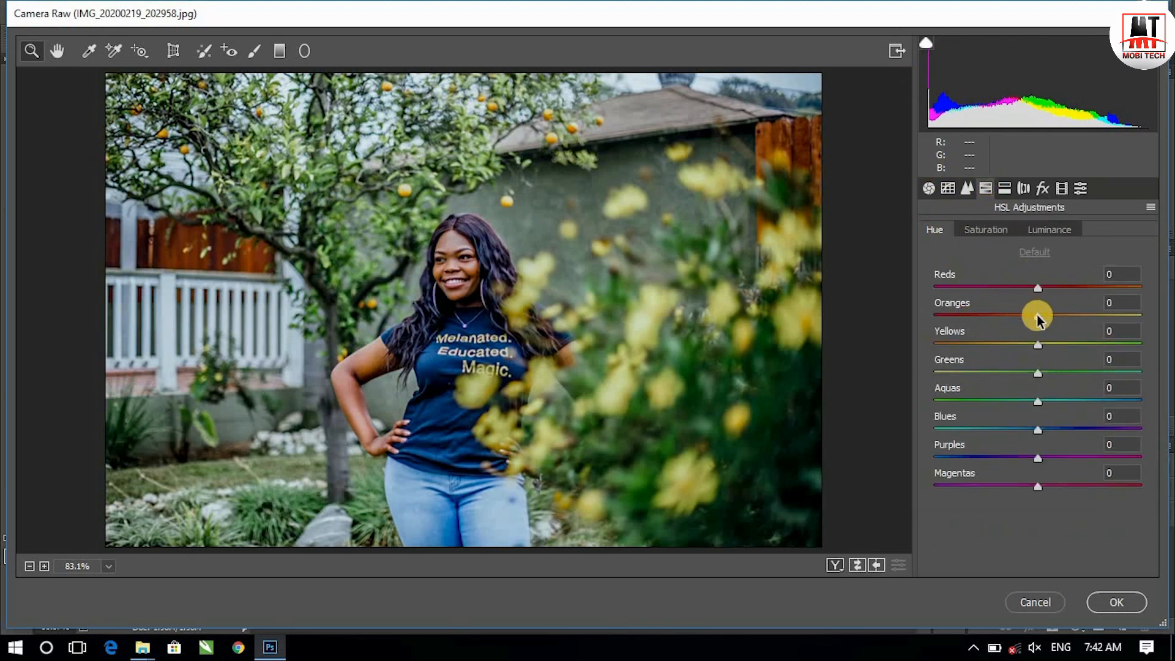
{"action": "mouse_move", "coordinate": [1043, 319]}
{"action": "left_mouse_down"}
{"action": "mouse_move", "coordinate": [1066, 319]}
{"action": "mouse_move", "coordinate": [1022, 321]}
{"action": "mouse_move", "coordinate": [1034, 323]}
{"action": "left_mouse_up"}
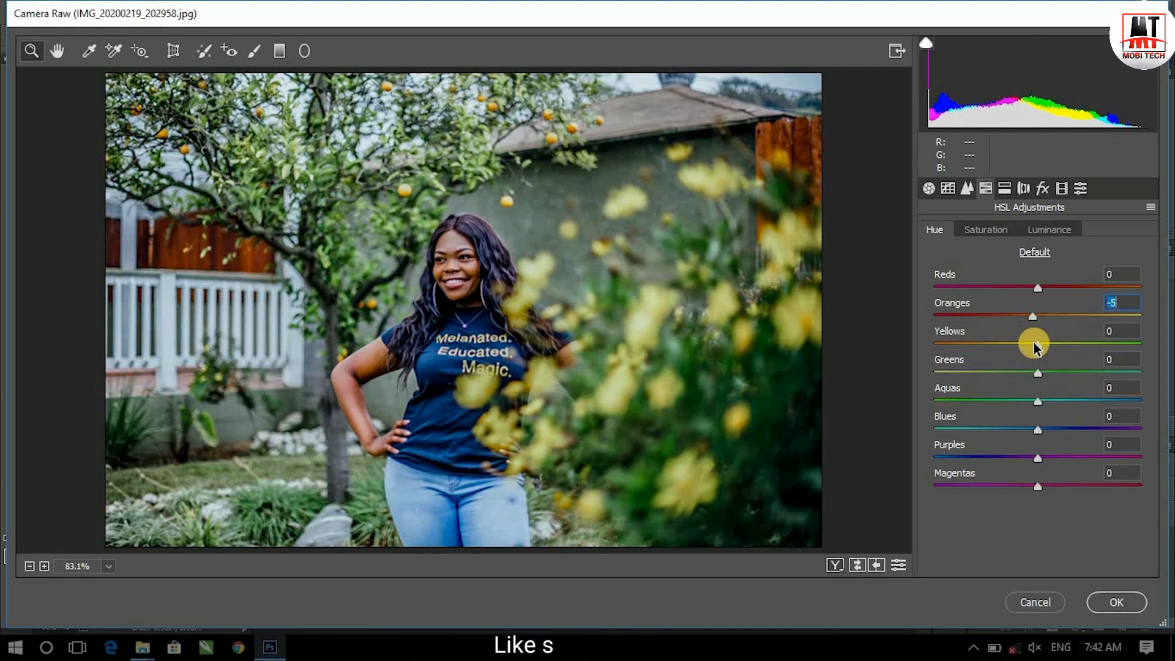
{"action": "left_click_drag", "start_coordinate": [1036, 344], "coordinate": [894, 367]}
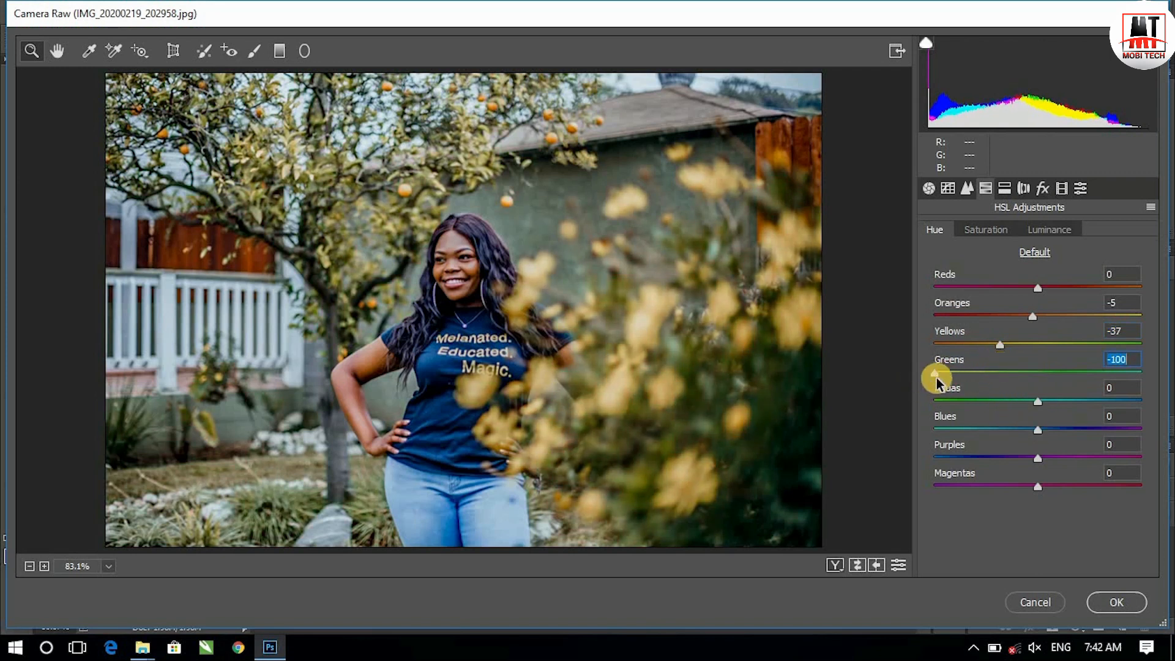
Step: Set the HSL hue of Aquas to +82 and Blues to -37
{"action": "left_click_drag", "start_coordinate": [1004, 437], "coordinate": [1116, 409]}
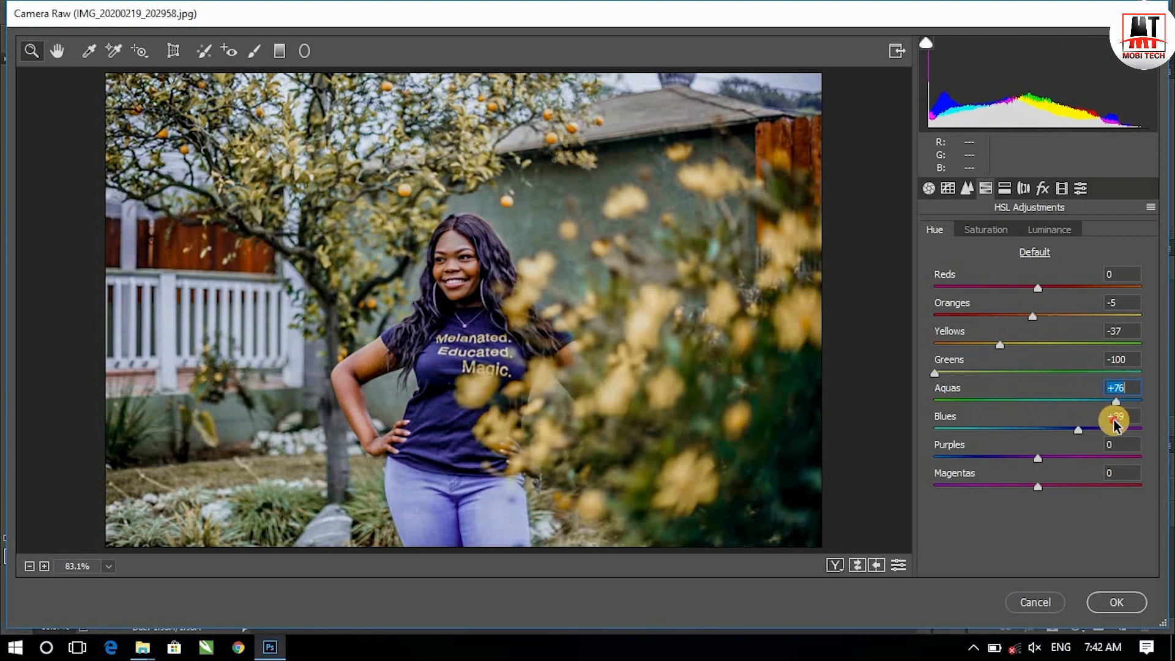
{"action": "left_click", "coordinate": [1111, 421]}
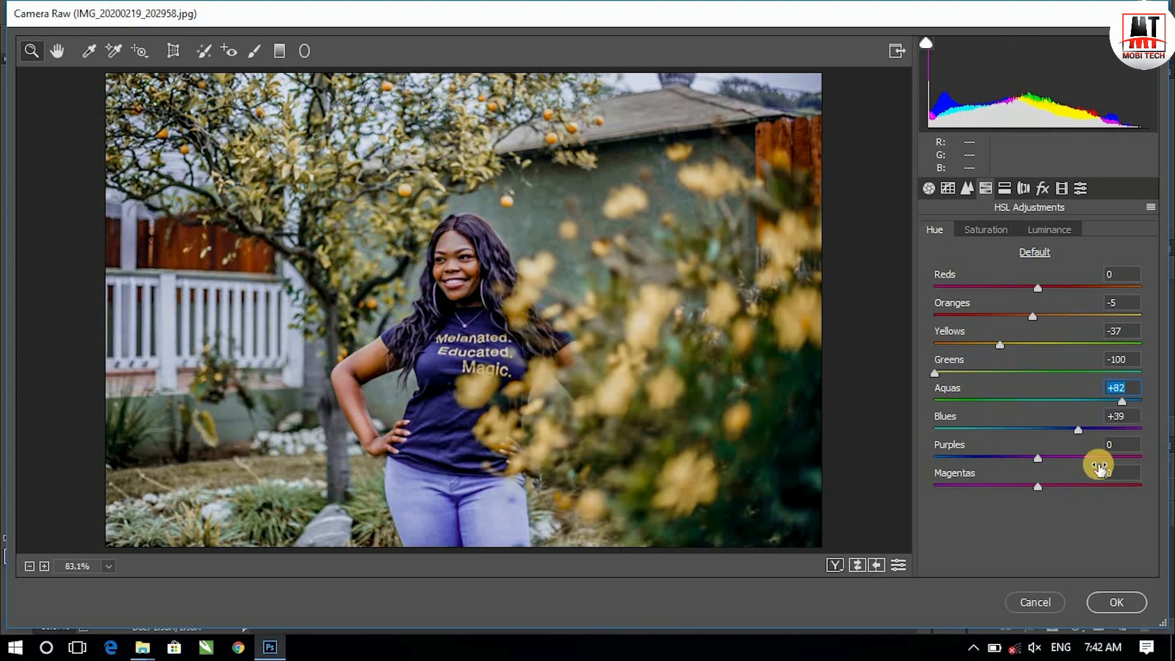
{"action": "left_click", "coordinate": [999, 431]}
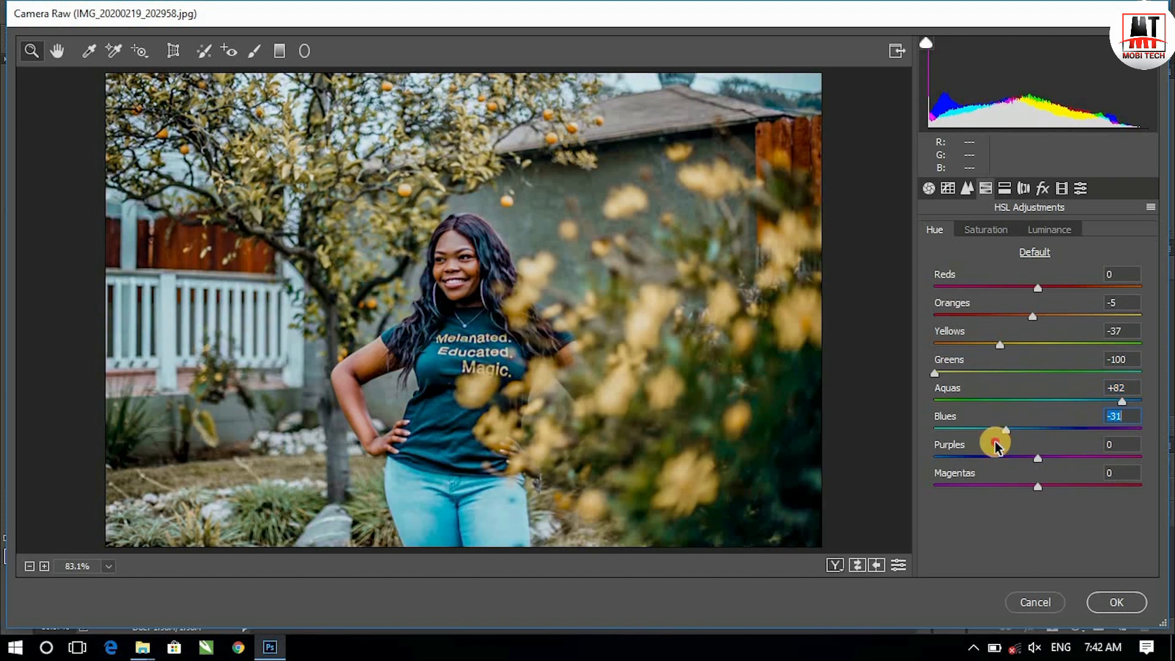
{"action": "left_click_drag", "start_coordinate": [992, 447], "coordinate": [999, 444]}
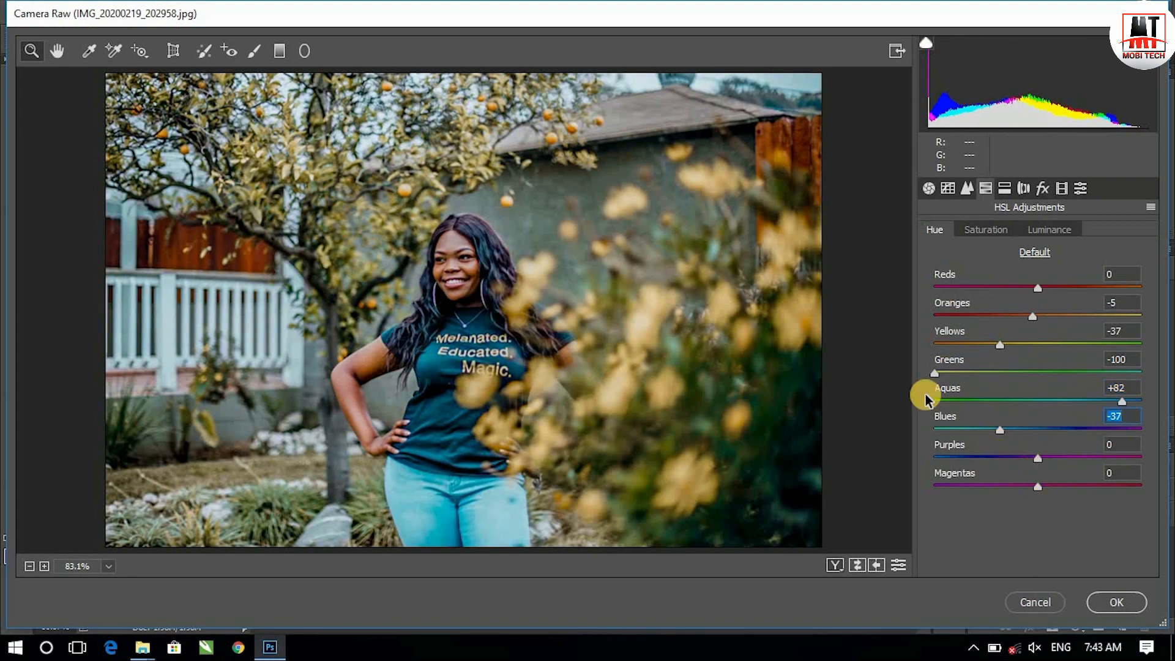
Step: Set the HSL saturation of Reds to +14, Oranges to -30 and Yellows to +100
{"action": "left_click", "coordinate": [985, 231]}
{"action": "left_click_drag", "start_coordinate": [1038, 288], "coordinate": [1089, 297]}
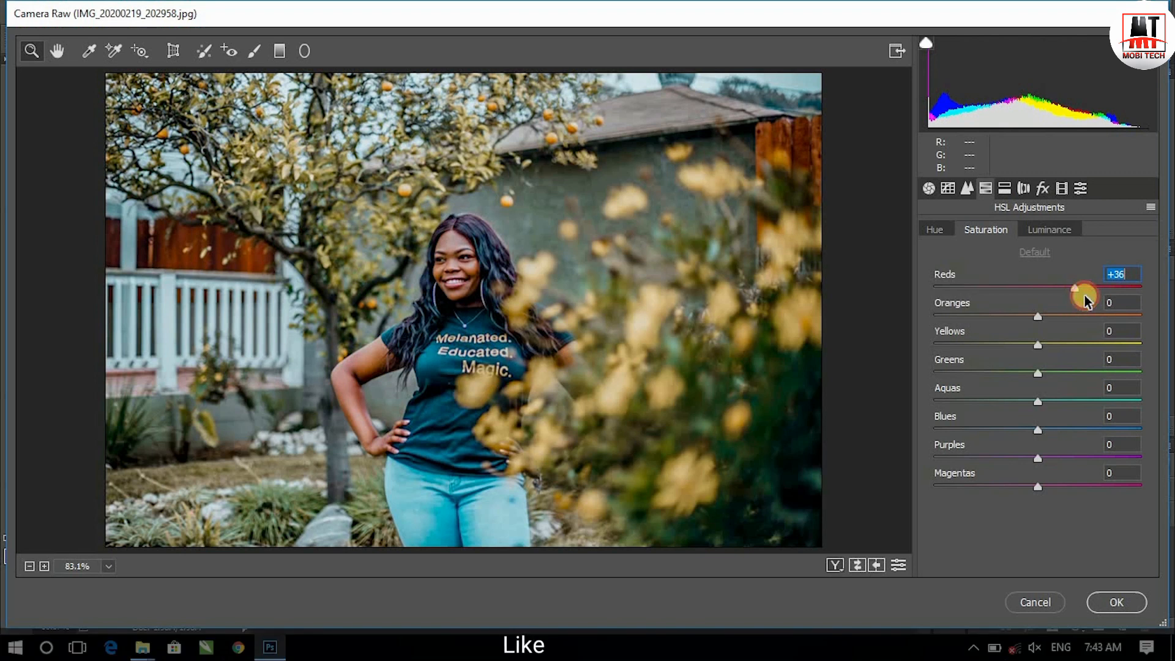
{"action": "left_click_drag", "start_coordinate": [1079, 298], "coordinate": [994, 323]}
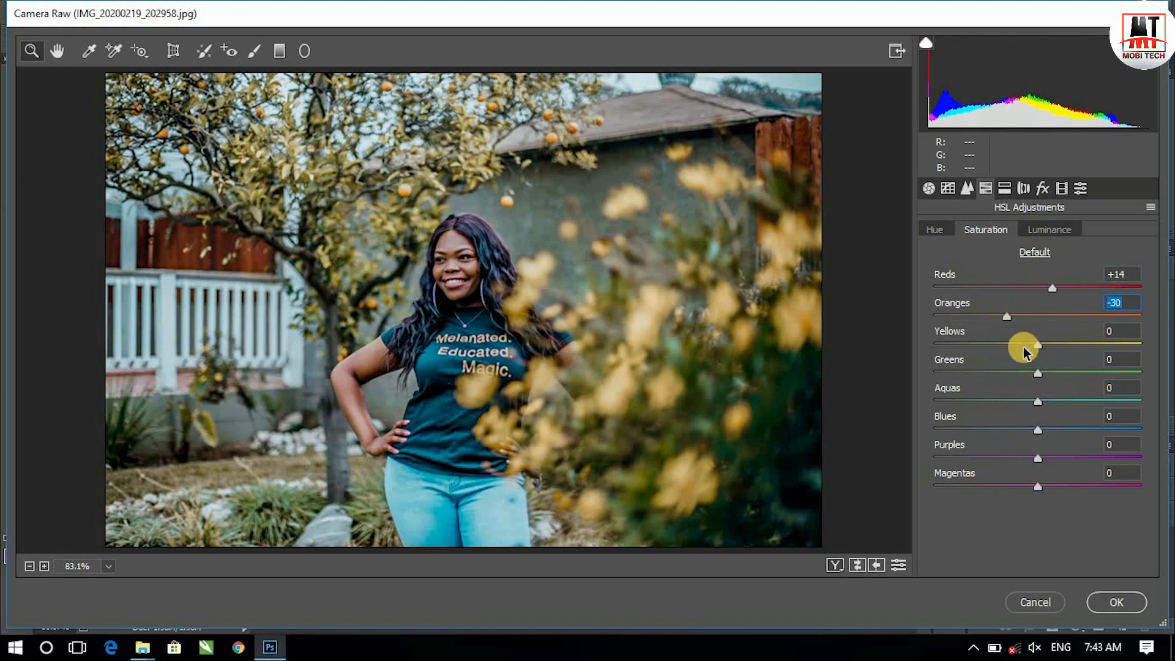
{"action": "left_click_drag", "start_coordinate": [1022, 344], "coordinate": [1171, 358]}
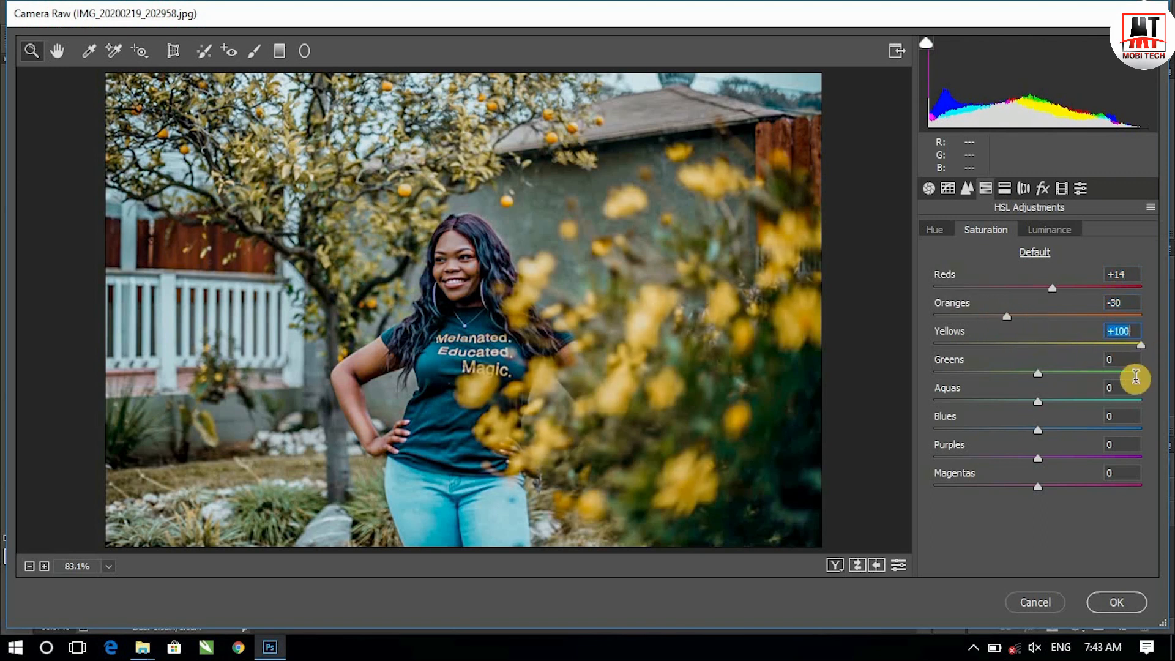
Step: Set the HSL saturation of Greens to -100, Aquas to -48 and Blues to +60
{"action": "left_click_drag", "start_coordinate": [1038, 374], "coordinate": [853, 380]}
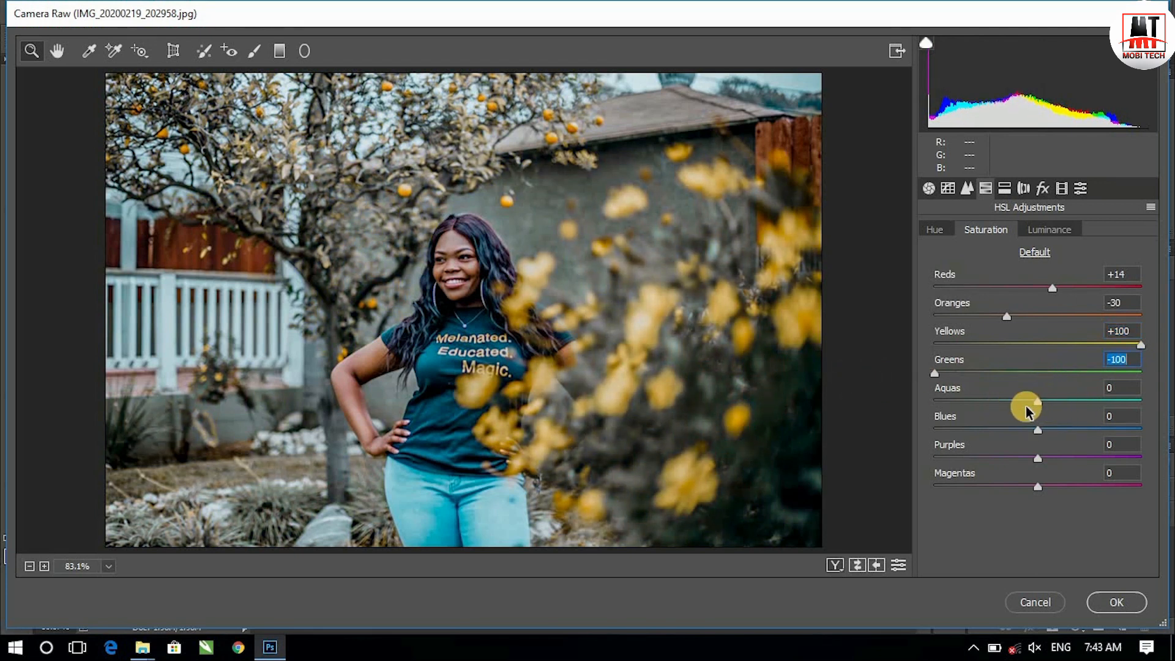
{"action": "left_click_drag", "start_coordinate": [1037, 401], "coordinate": [998, 409]}
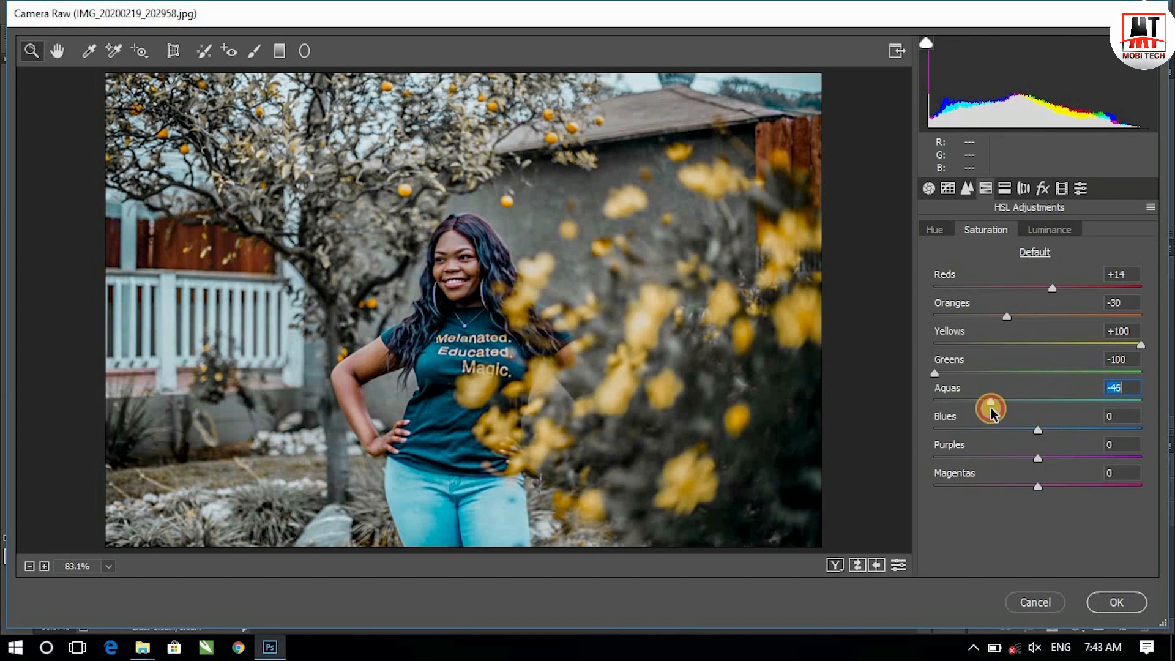
{"action": "left_click_drag", "start_coordinate": [1034, 430], "coordinate": [1094, 433]}
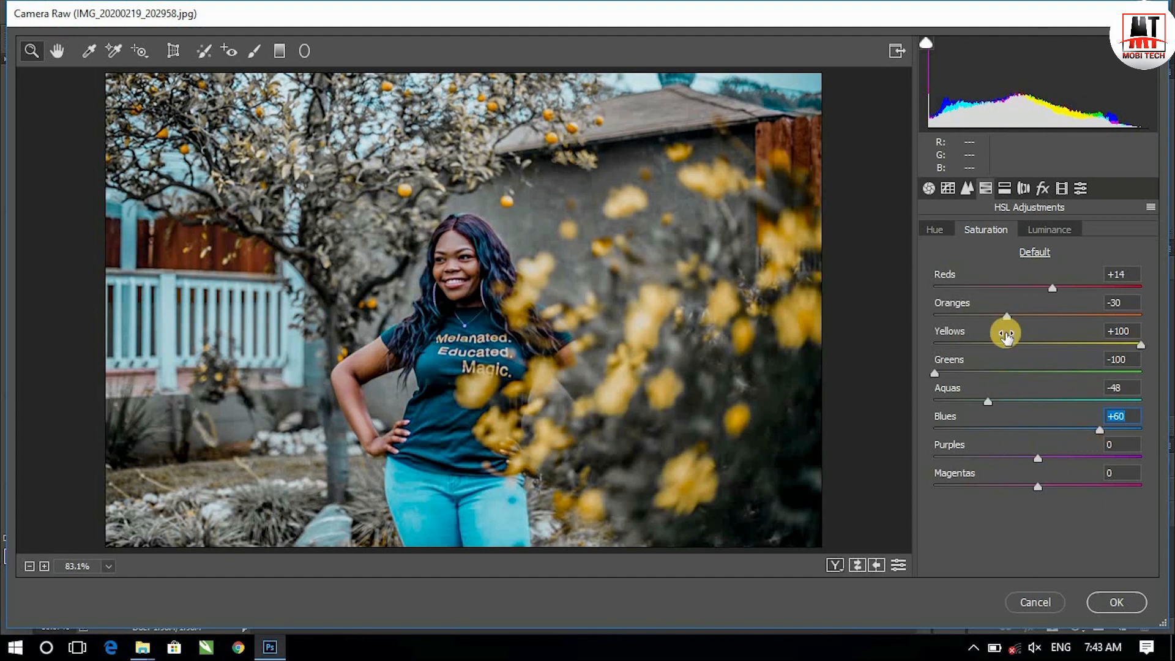
Step: Set the HSL luminance of Oranges to +24 and Aquas to +100
{"action": "left_click", "coordinate": [1033, 228]}
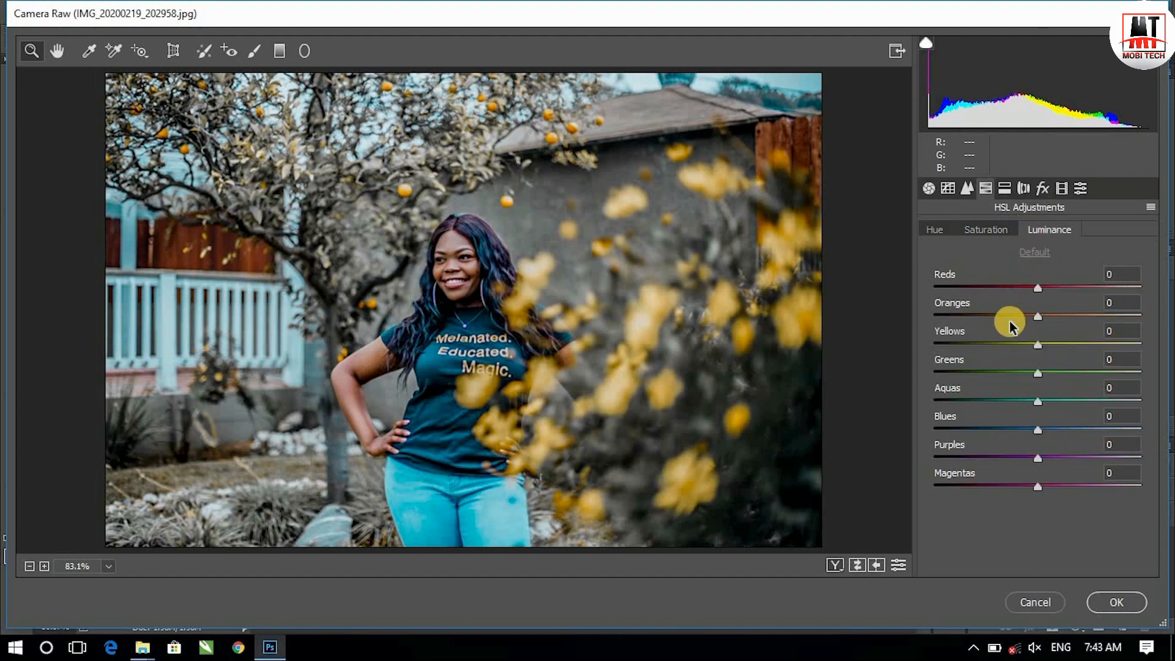
{"action": "left_click_drag", "start_coordinate": [1037, 317], "coordinate": [1057, 333]}
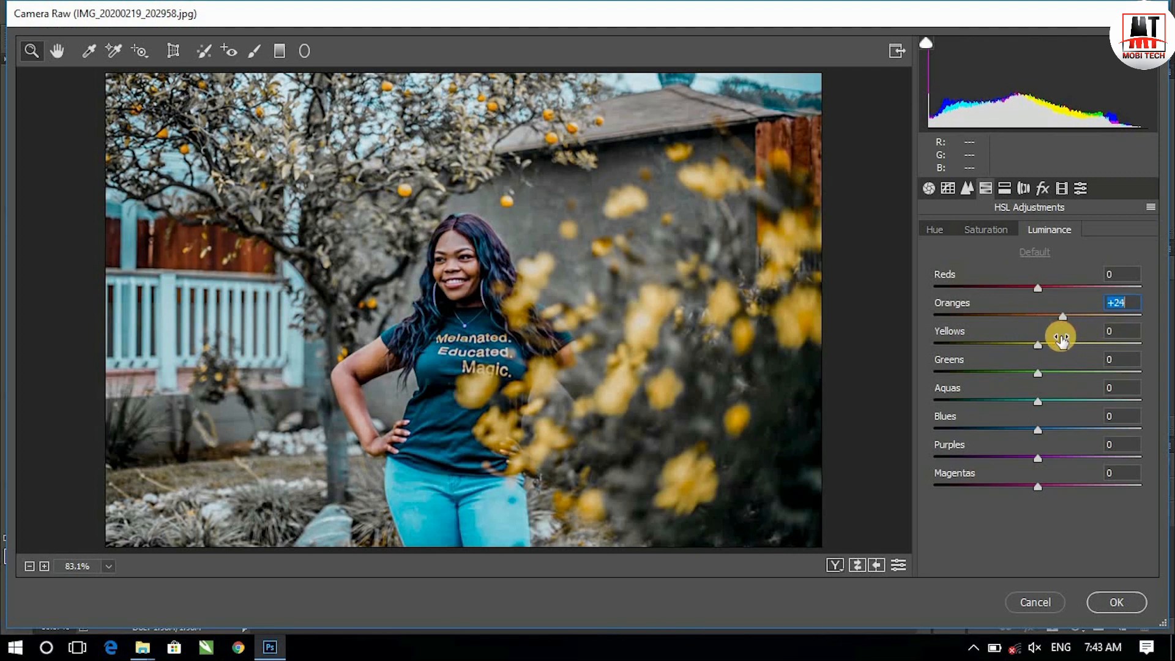
{"action": "left_click_drag", "start_coordinate": [1038, 402], "coordinate": [1169, 414]}
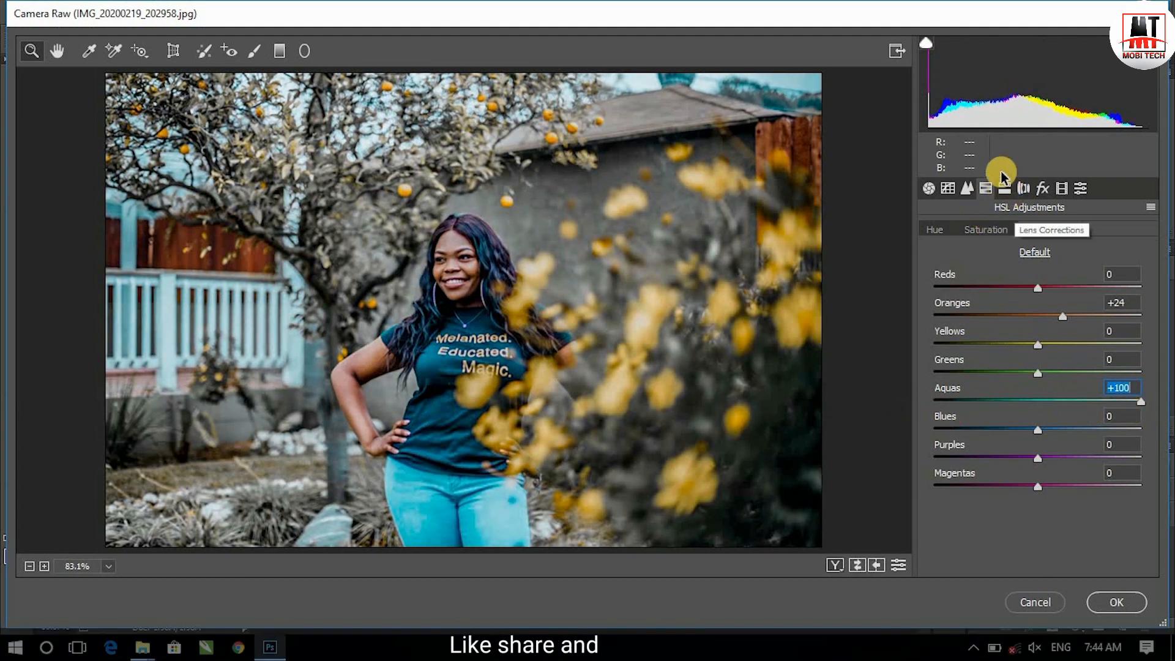
Step: Set the split toning highlights to hue 218 and saturation 13, and the shadows hue to 222
{"action": "left_click", "coordinate": [1004, 188]}
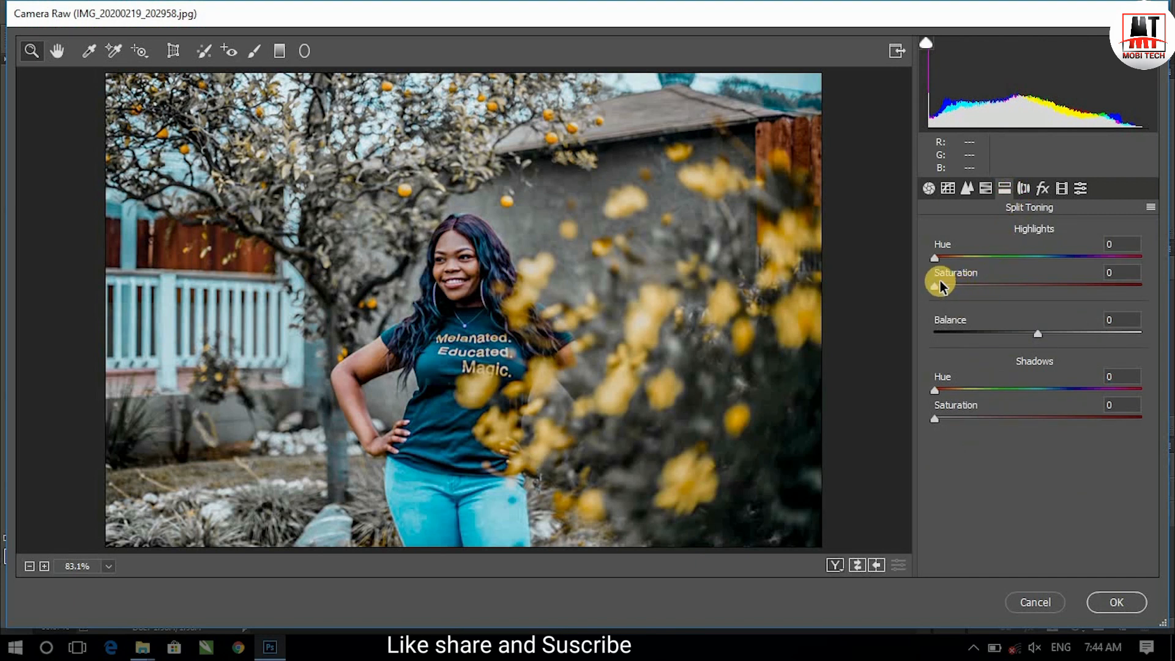
{"action": "left_click_drag", "start_coordinate": [936, 258], "coordinate": [1064, 279]}
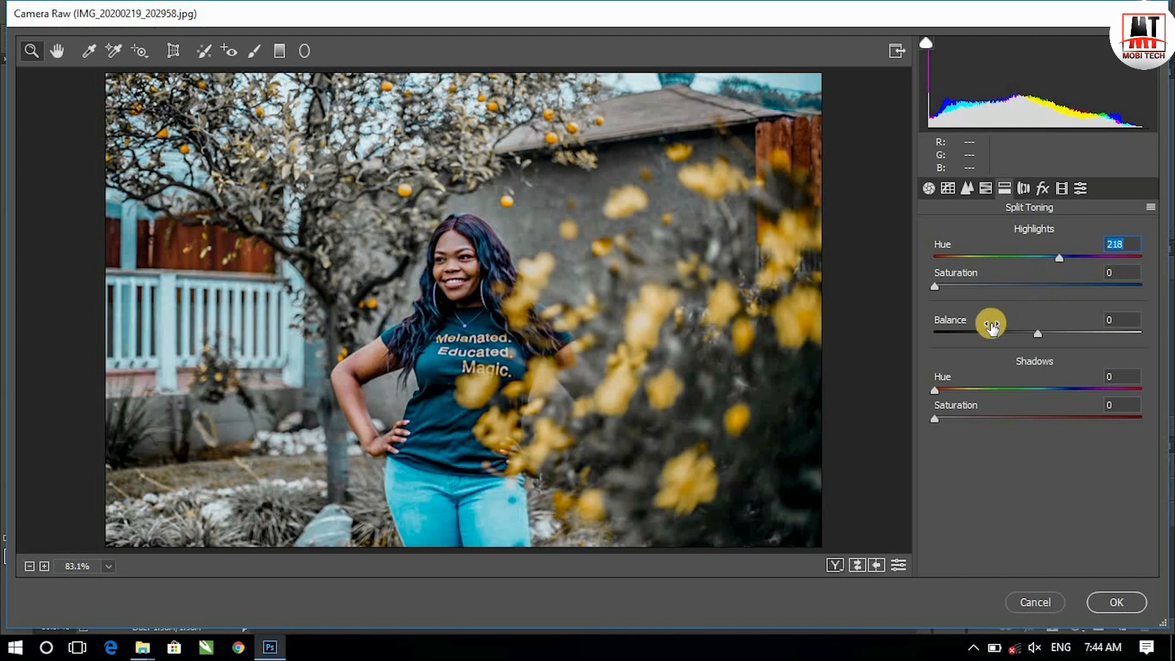
{"action": "left_click_drag", "start_coordinate": [935, 286], "coordinate": [991, 301]}
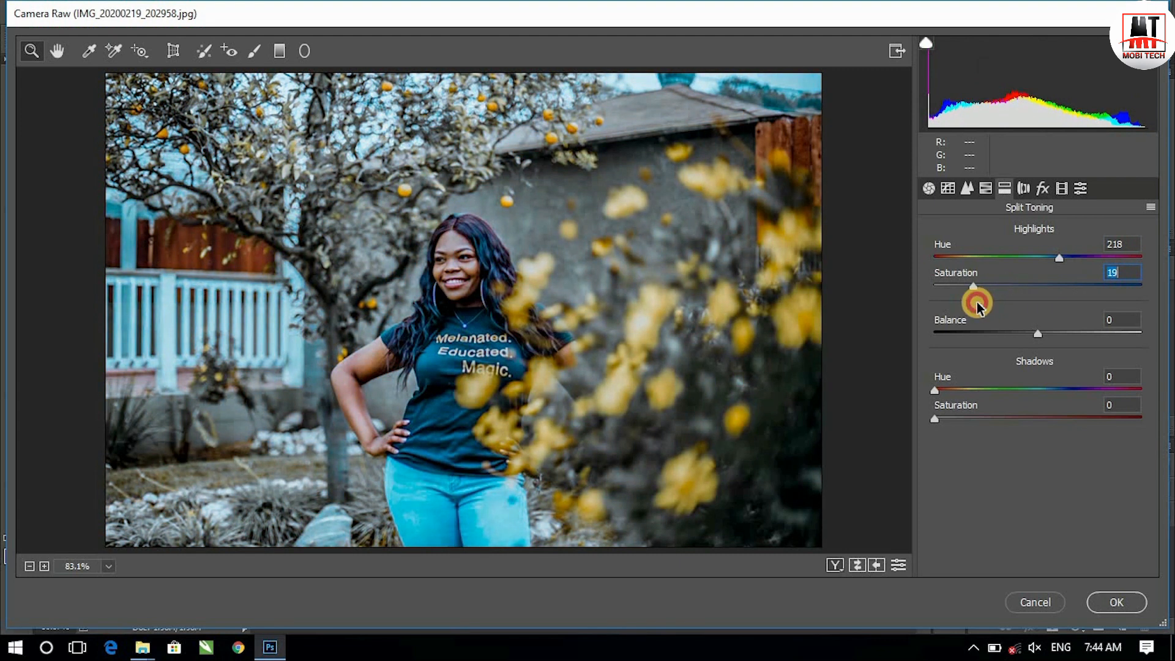
{"action": "left_click_drag", "start_coordinate": [981, 306], "coordinate": [968, 307]}
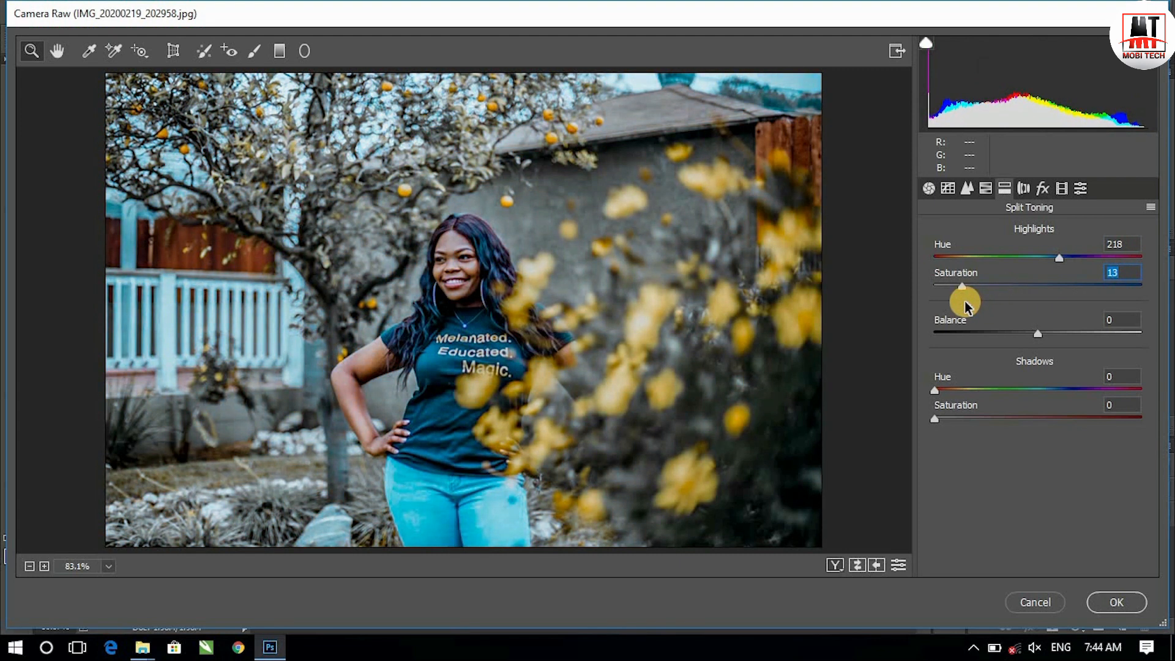
{"action": "left_click_drag", "start_coordinate": [942, 393], "coordinate": [1018, 385]}
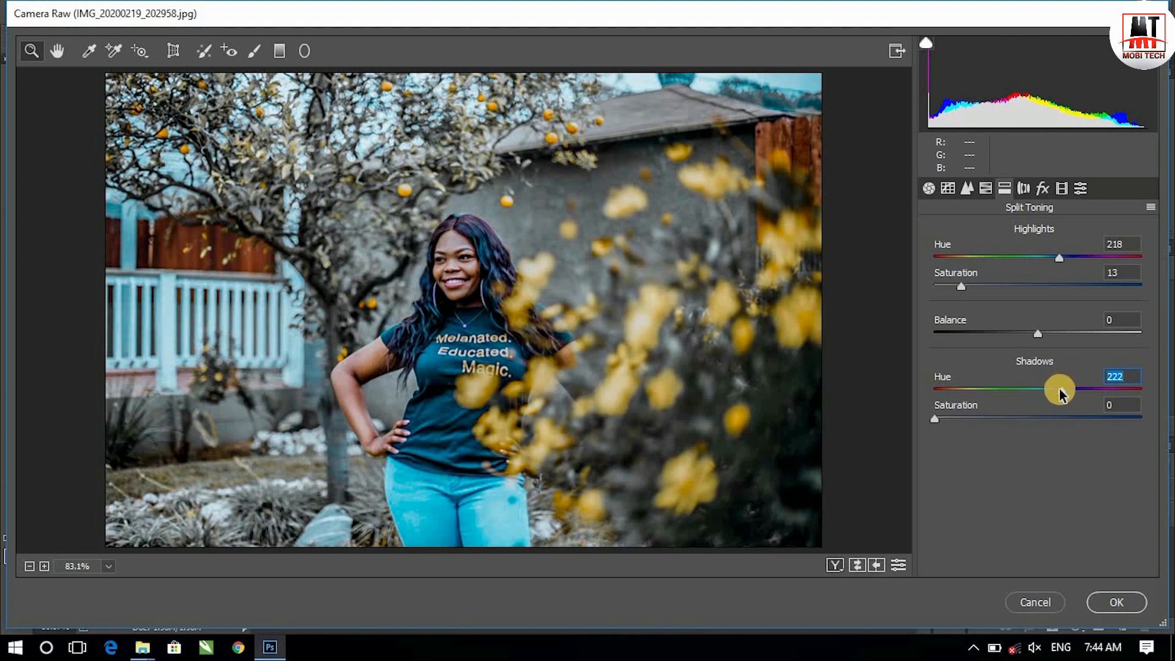
Step: Add a post-crop vignette with amount -21, midpoint 0 and feather 100
{"action": "left_click", "coordinate": [1026, 190]}
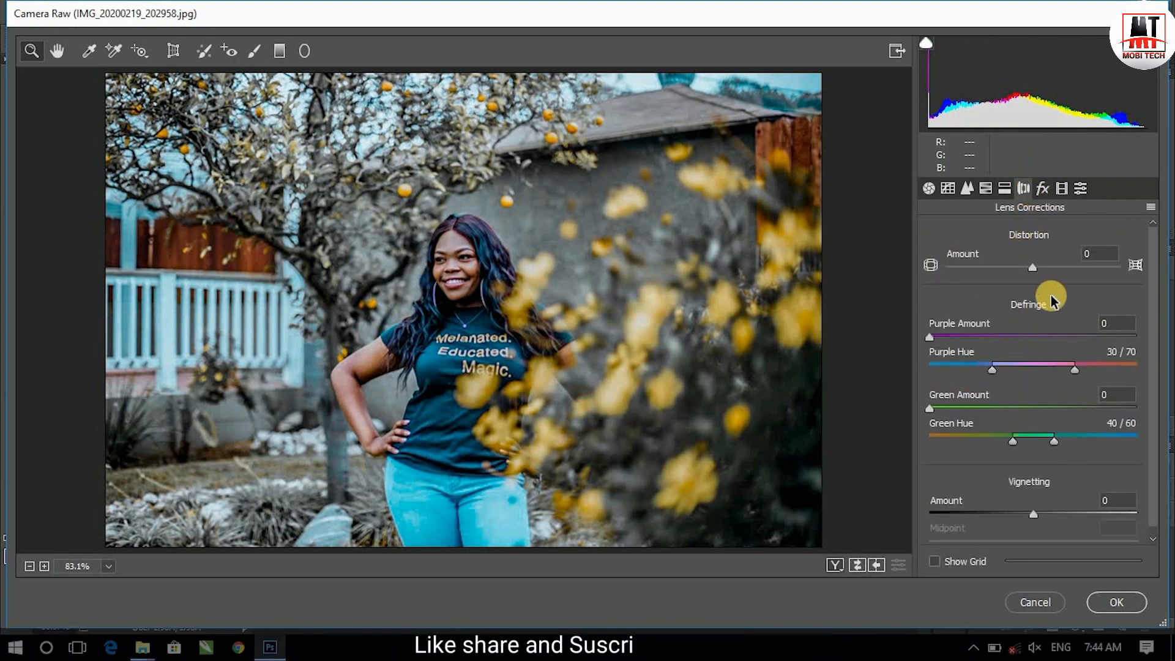
{"action": "left_click", "coordinate": [1044, 189]}
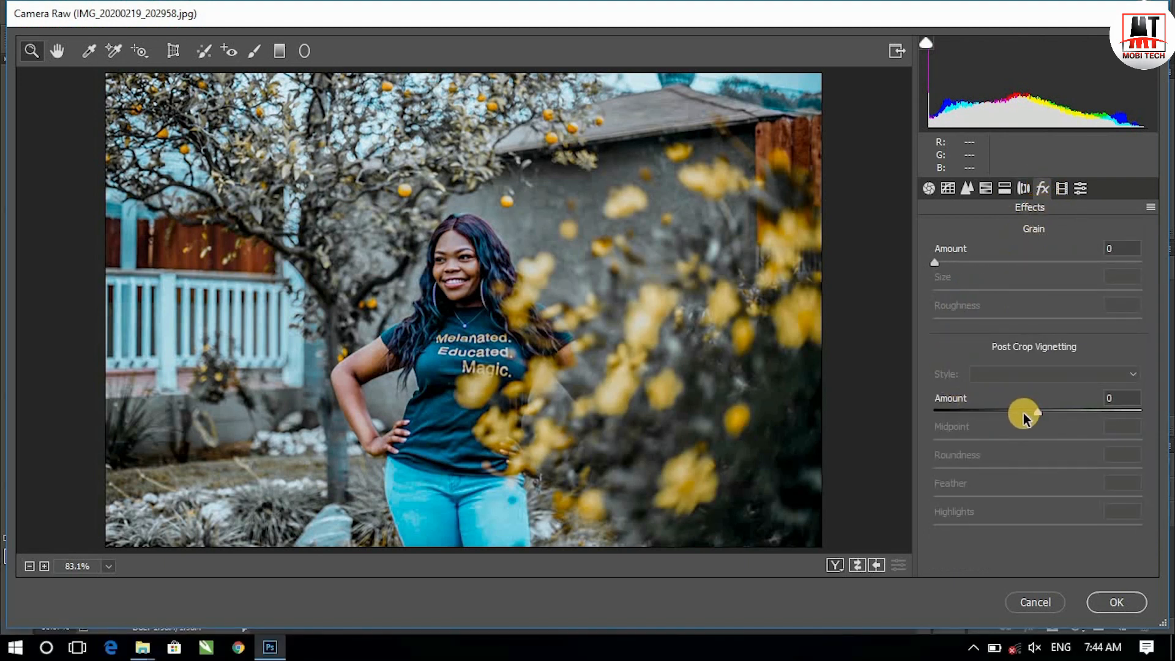
{"action": "left_click_drag", "start_coordinate": [1028, 416], "coordinate": [900, 464]}
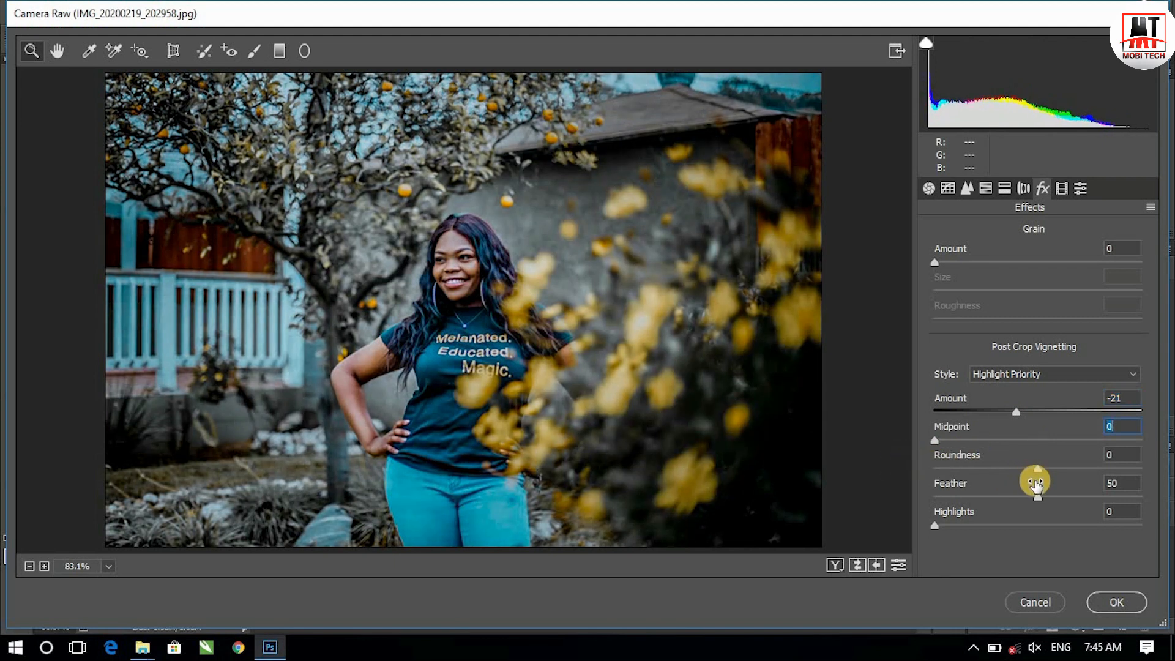
{"action": "left_click_drag", "start_coordinate": [1035, 484], "coordinate": [1144, 493]}
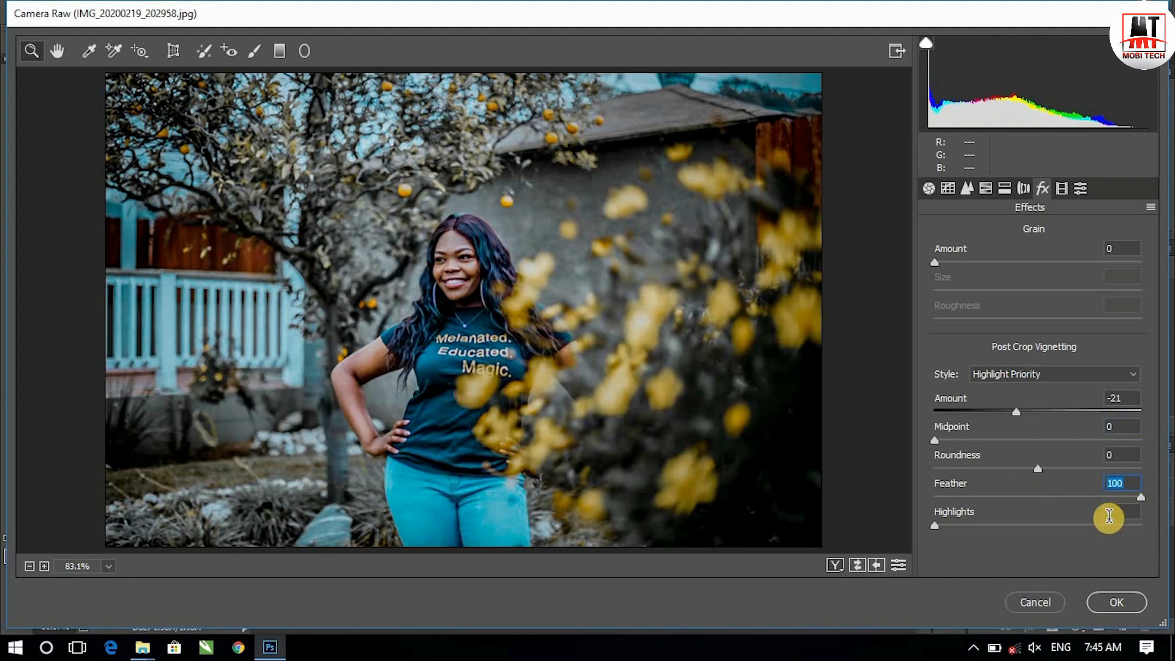
Step: Calibrate Red Primary saturation to -20, Green Primary hue to +53 and Blue Primary saturation to +82, and apply the Camera Raw filter
{"action": "left_click", "coordinate": [1062, 190]}
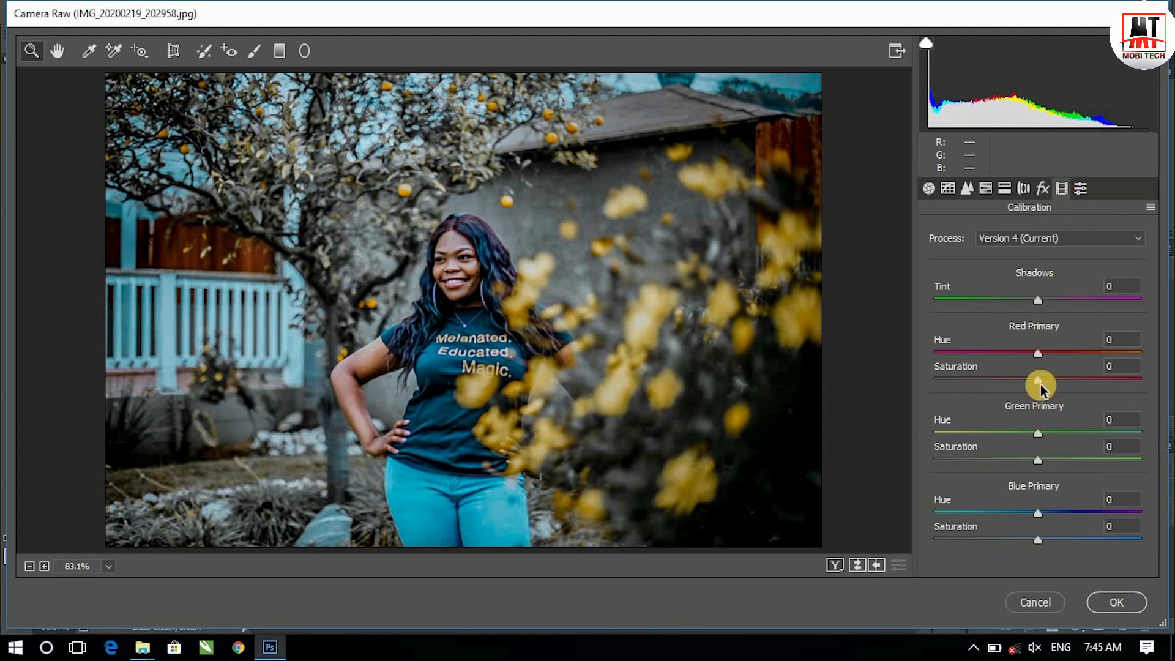
{"action": "mouse_move", "coordinate": [1039, 387]}
{"action": "left_mouse_down"}
{"action": "mouse_move", "coordinate": [1016, 386]}
{"action": "mouse_move", "coordinate": [1049, 381]}
{"action": "mouse_move", "coordinate": [963, 384]}
{"action": "mouse_move", "coordinate": [1131, 380]}
{"action": "mouse_move", "coordinate": [1023, 393]}
{"action": "left_mouse_up"}
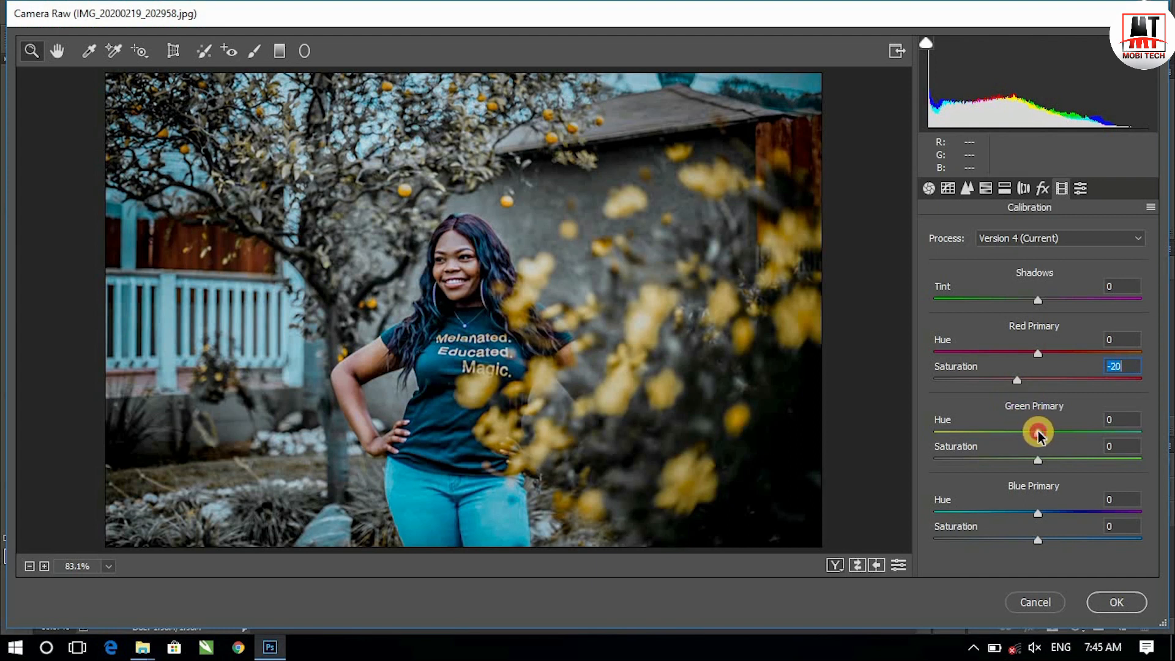
{"action": "left_click_drag", "start_coordinate": [1039, 433], "coordinate": [1092, 437]}
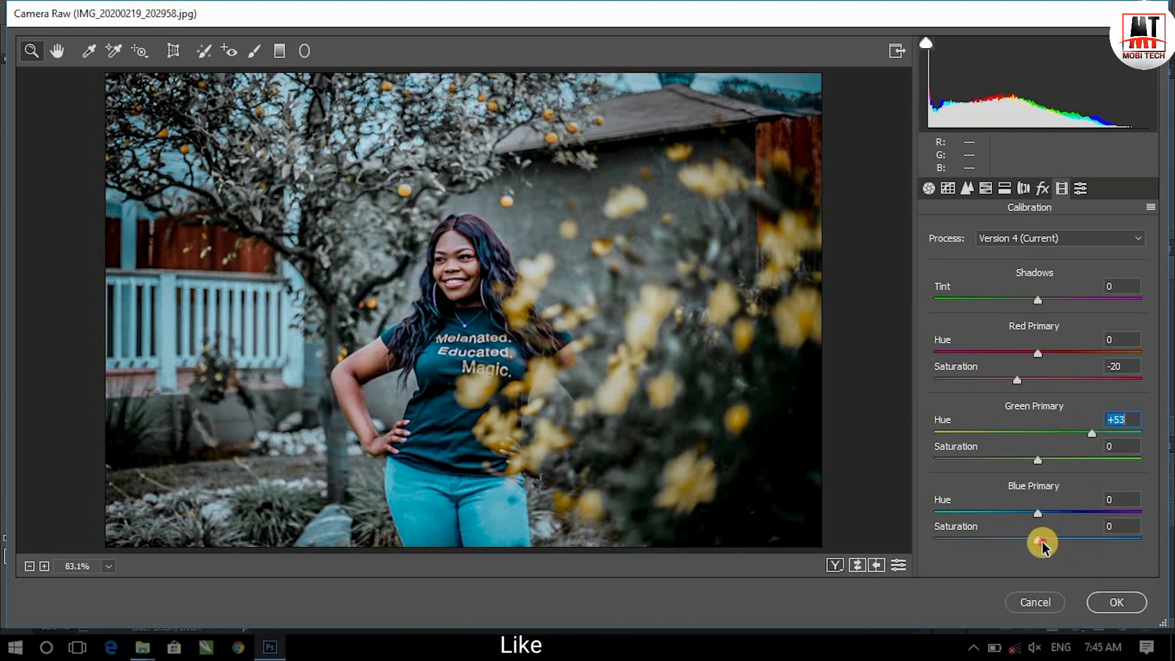
{"action": "left_click_drag", "start_coordinate": [1039, 541], "coordinate": [1114, 550]}
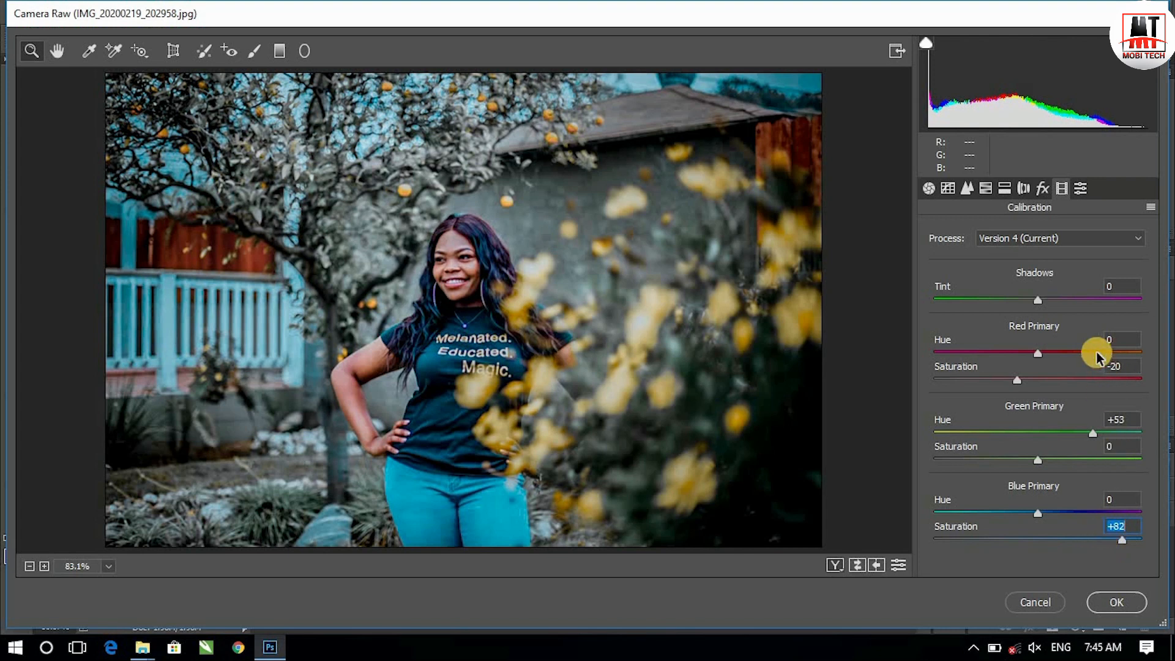
{"action": "left_click", "coordinate": [1112, 603]}
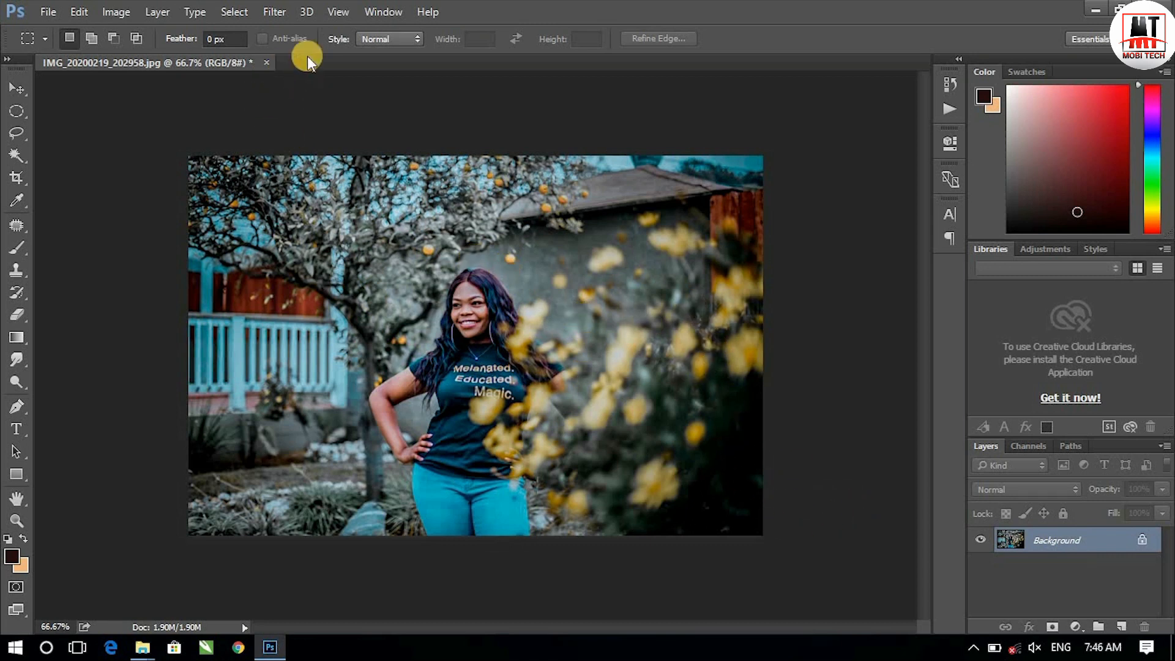
Step: Save the graded photo to the Desktop as a JPEG named eDITED at quality 12, without replacing the original file
{"action": "left_click", "coordinate": [61, 13]}
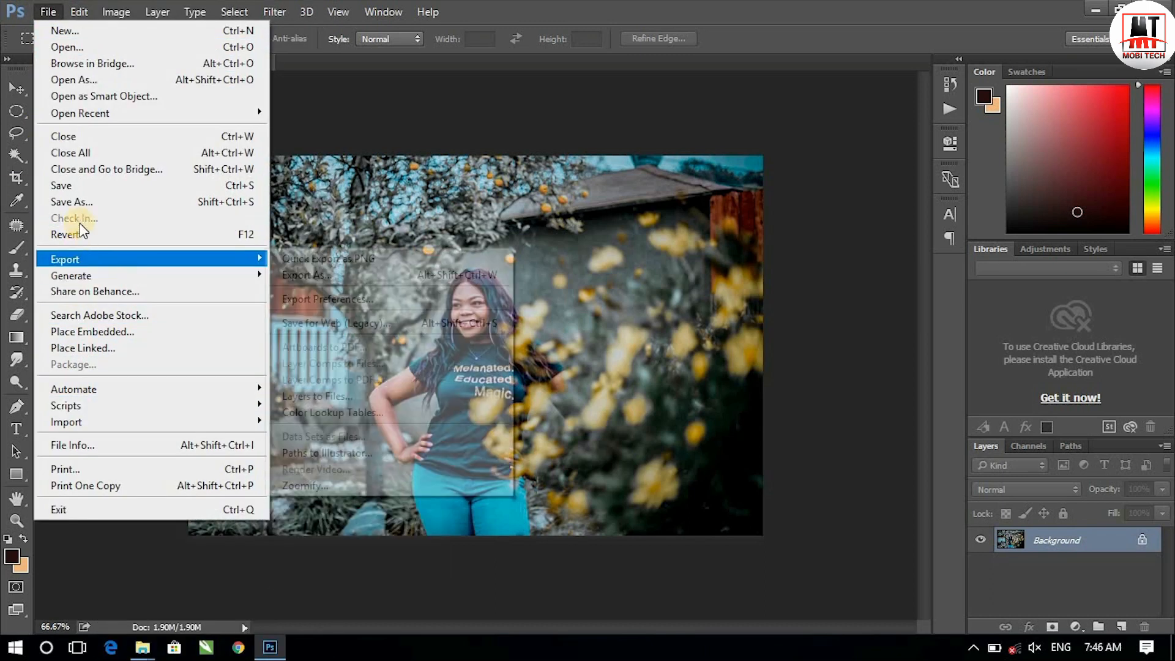
{"action": "left_click", "coordinate": [82, 197]}
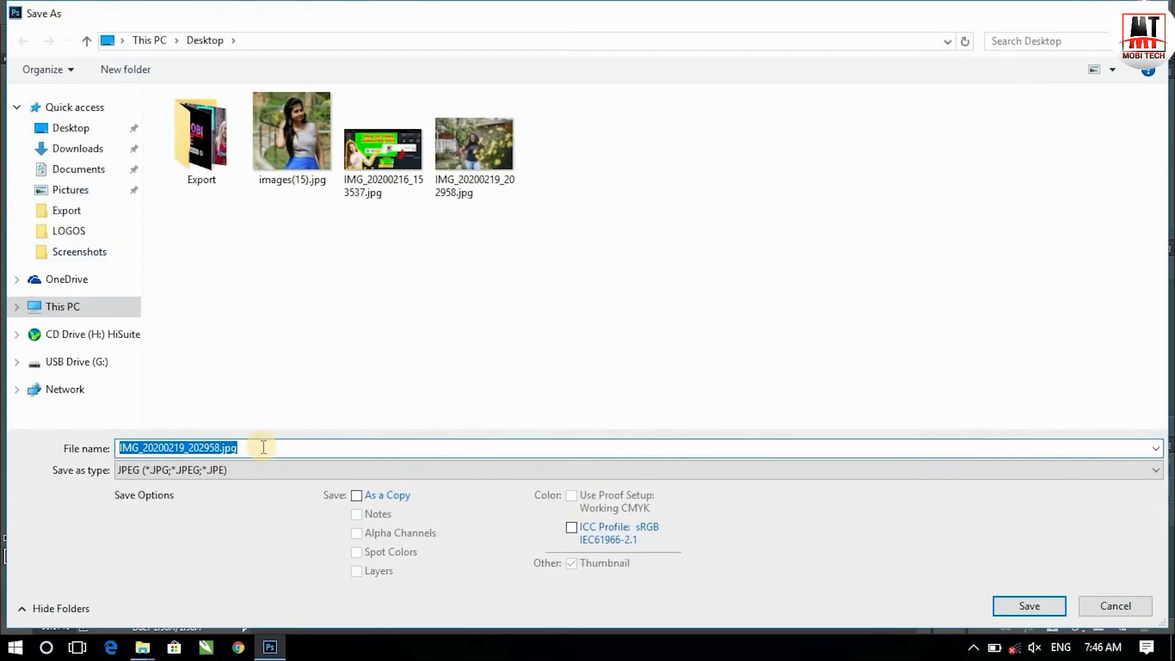
{"action": "left_click", "coordinate": [276, 472]}
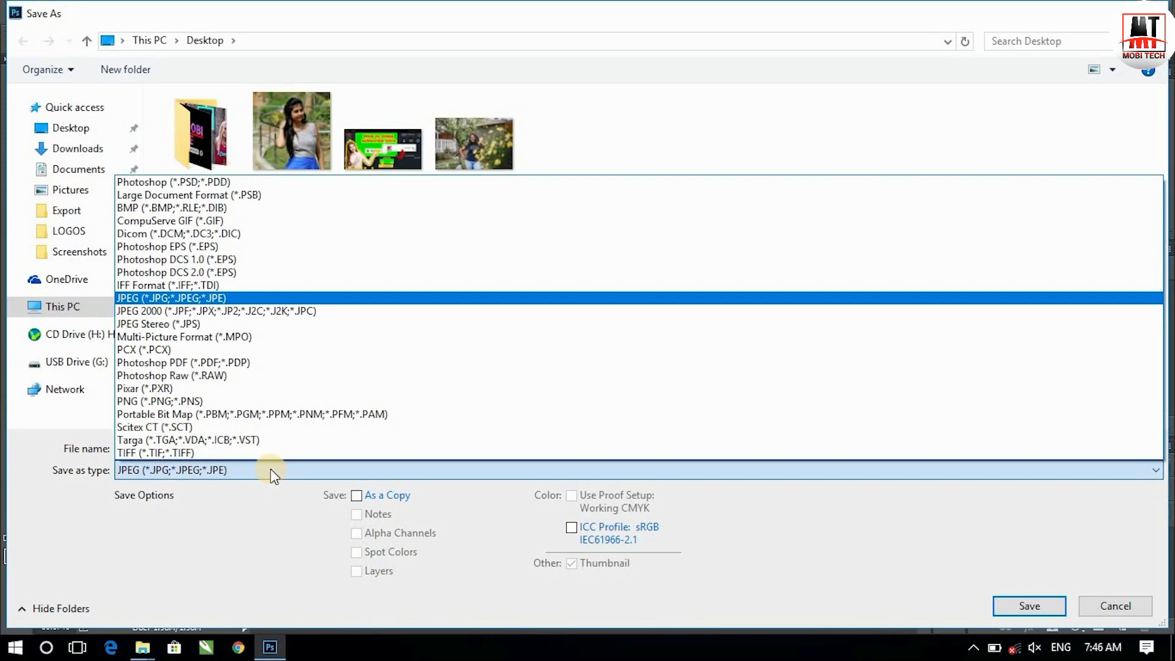
{"action": "left_click", "coordinate": [189, 298]}
{"action": "left_click", "coordinate": [1033, 605]}
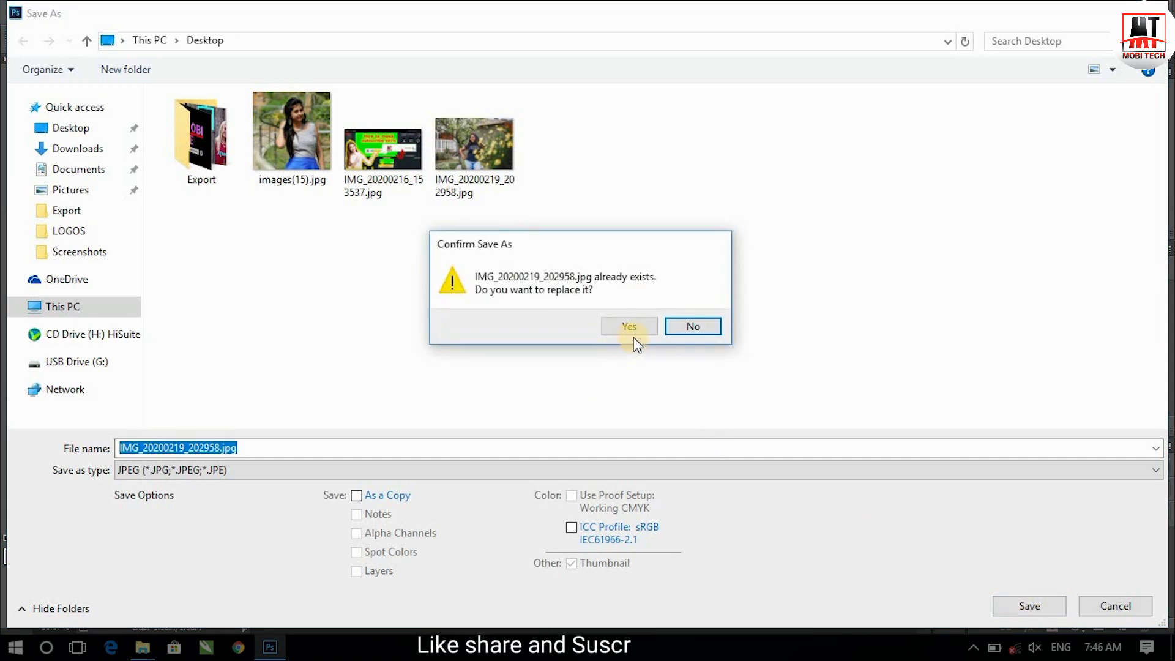
{"action": "left_click", "coordinate": [691, 328]}
{"action": "key", "text": "BackSpace"}
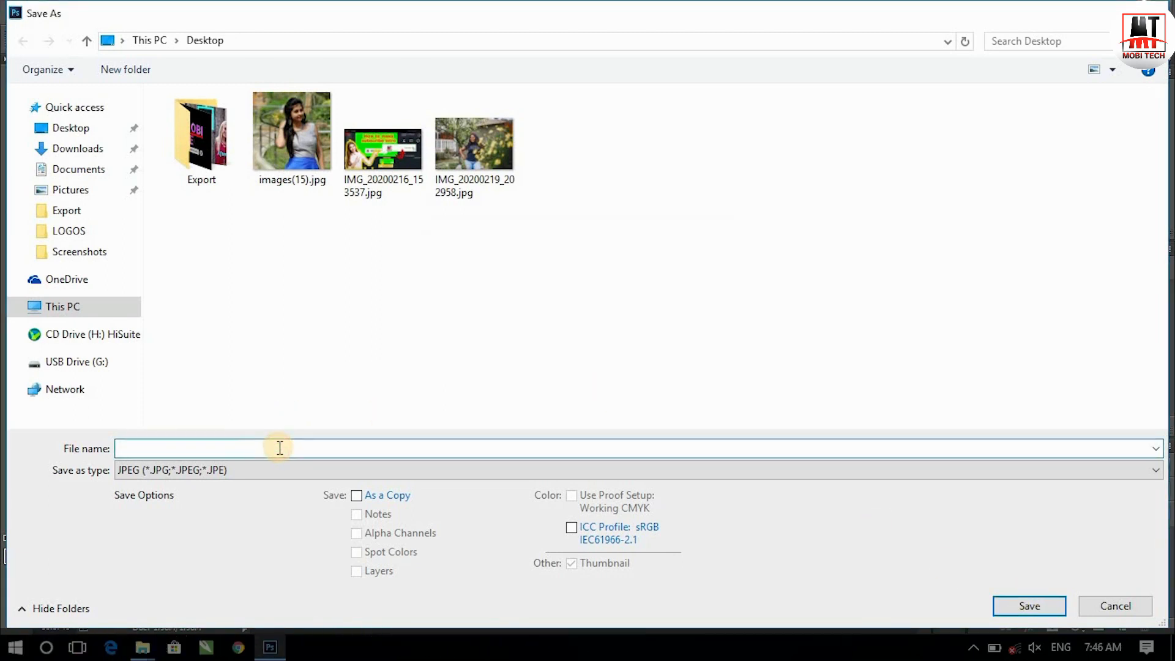
{"action": "type", "text": "eDI"}
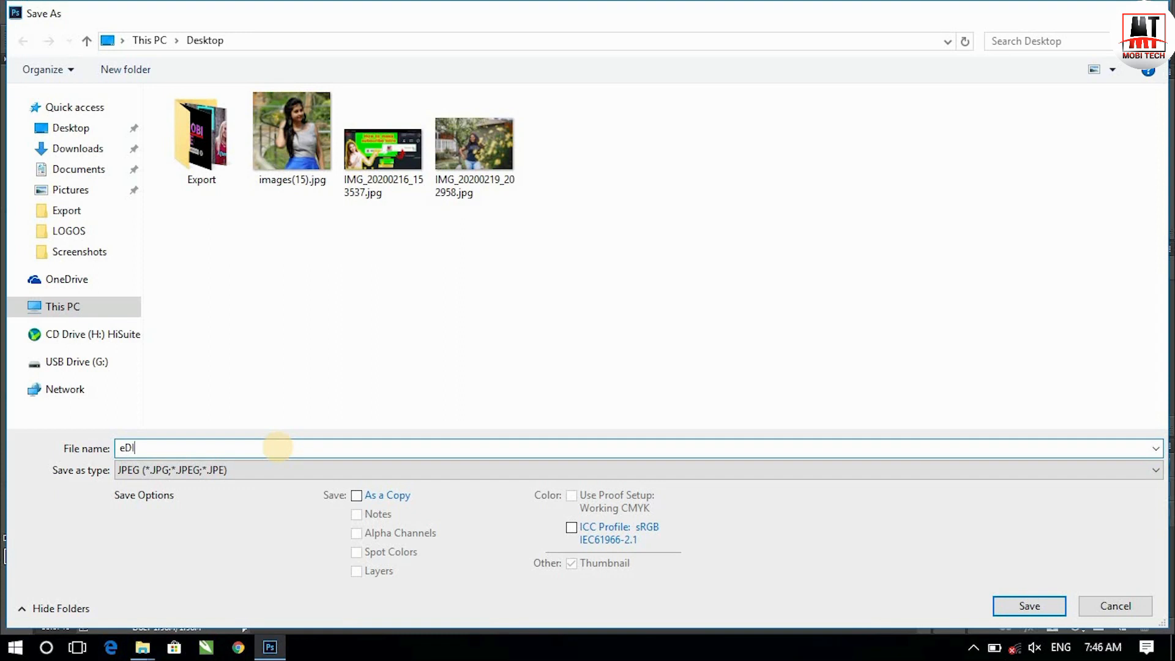
{"action": "type", "text": "TED"}
{"action": "left_click", "coordinate": [1028, 614]}
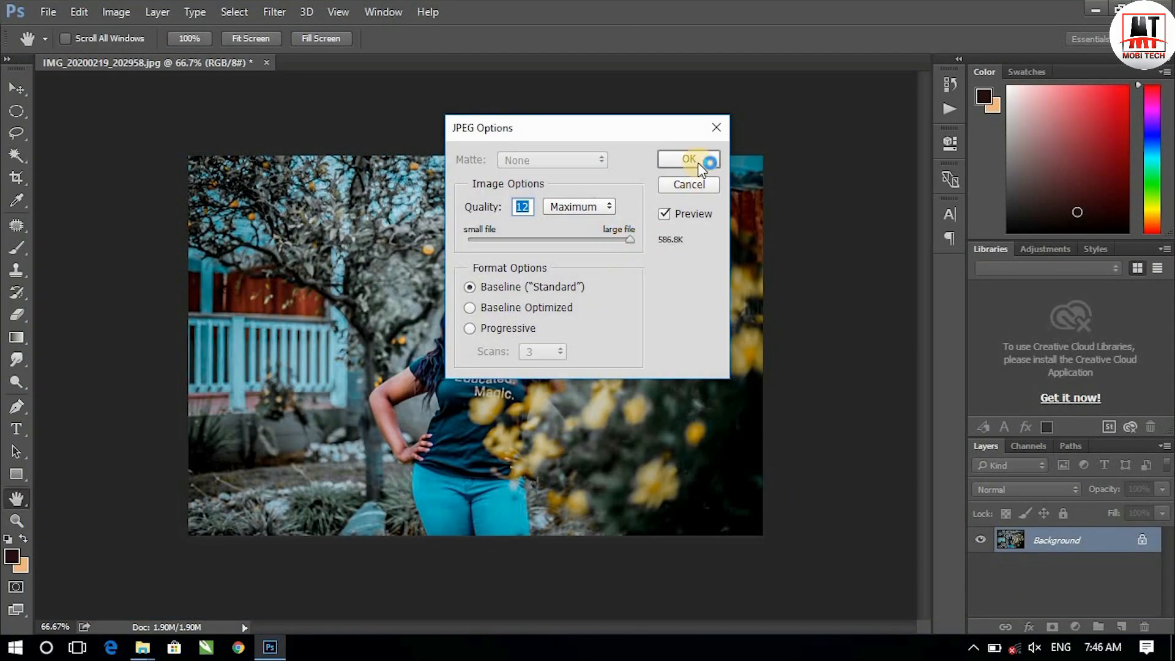
{"action": "left_click", "coordinate": [697, 160]}
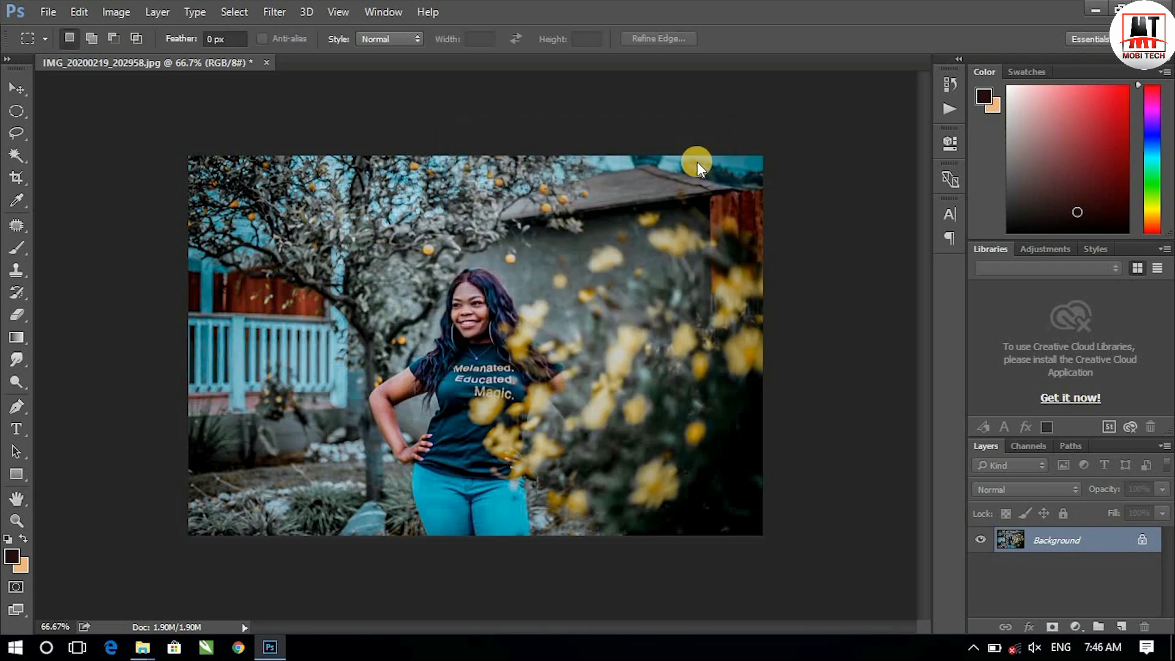